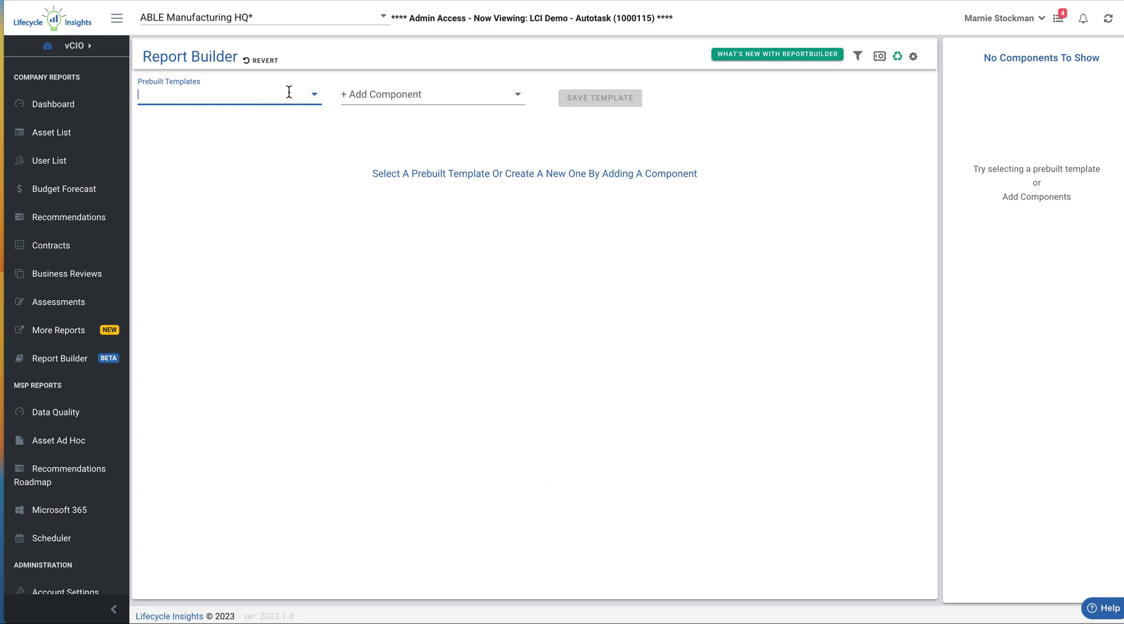
Load LCI Sample Template 2 from the Prebuilt Templates list into the report builder.
left_click(314, 94)
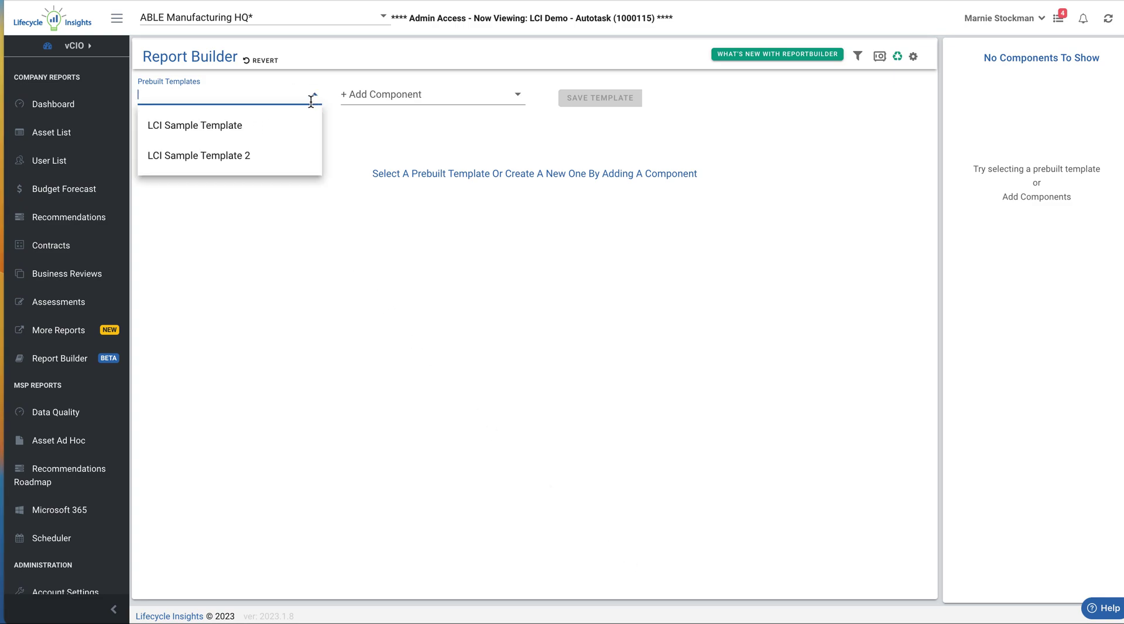
left_click(252, 158)
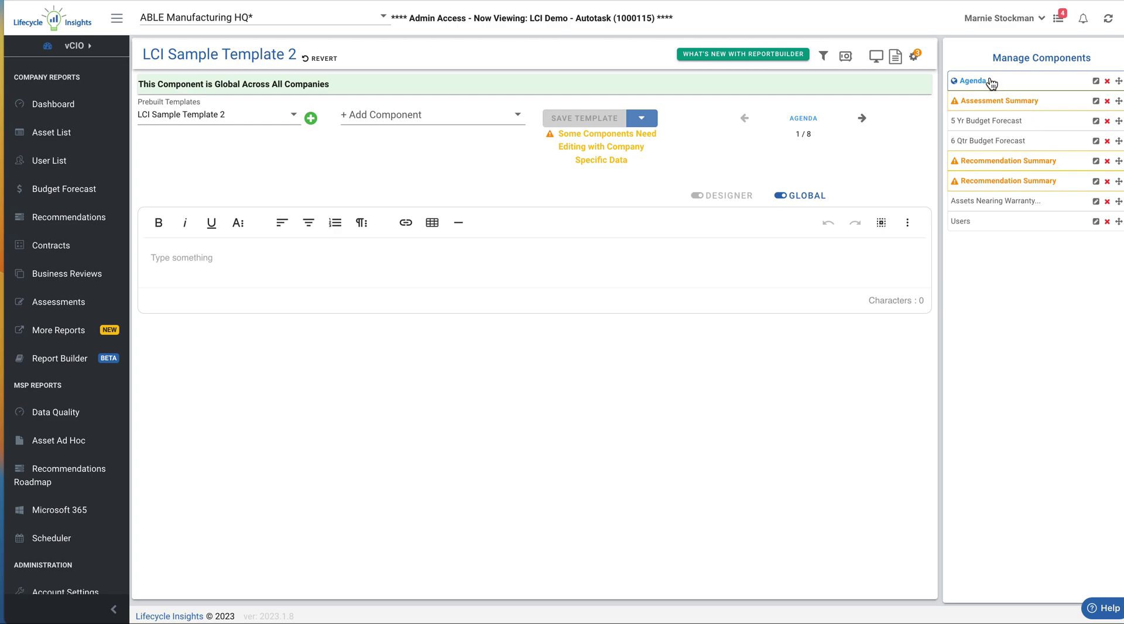
mouse_move(955, 83)
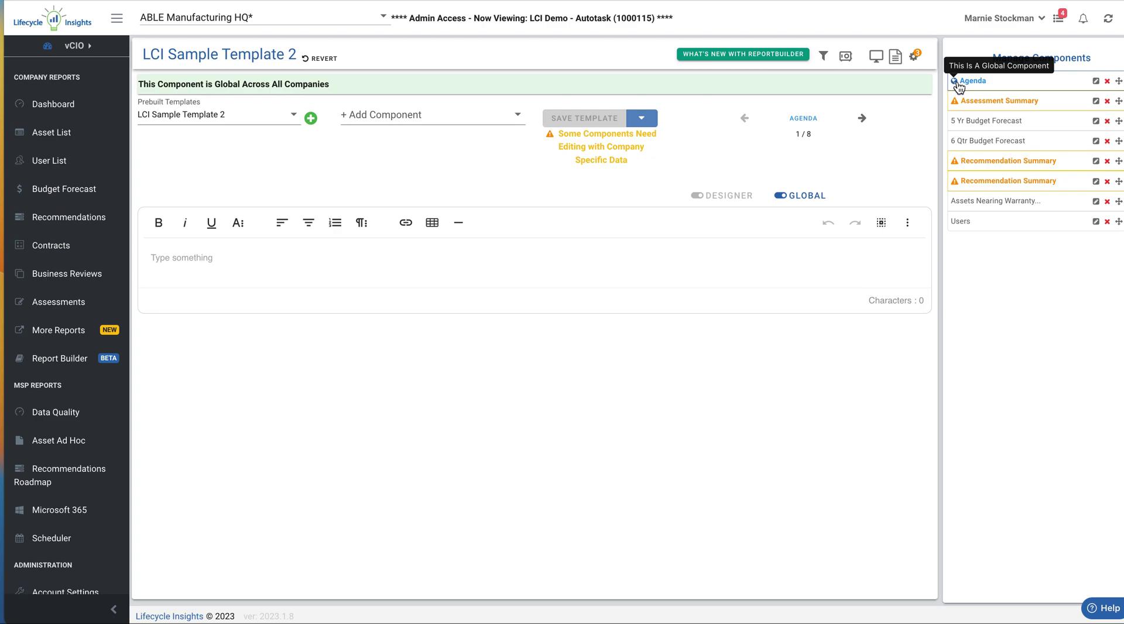
Write the agenda lines Check in, Previous Projects, Assessment, Budgeting and Recommendations.
left_click(164, 263)
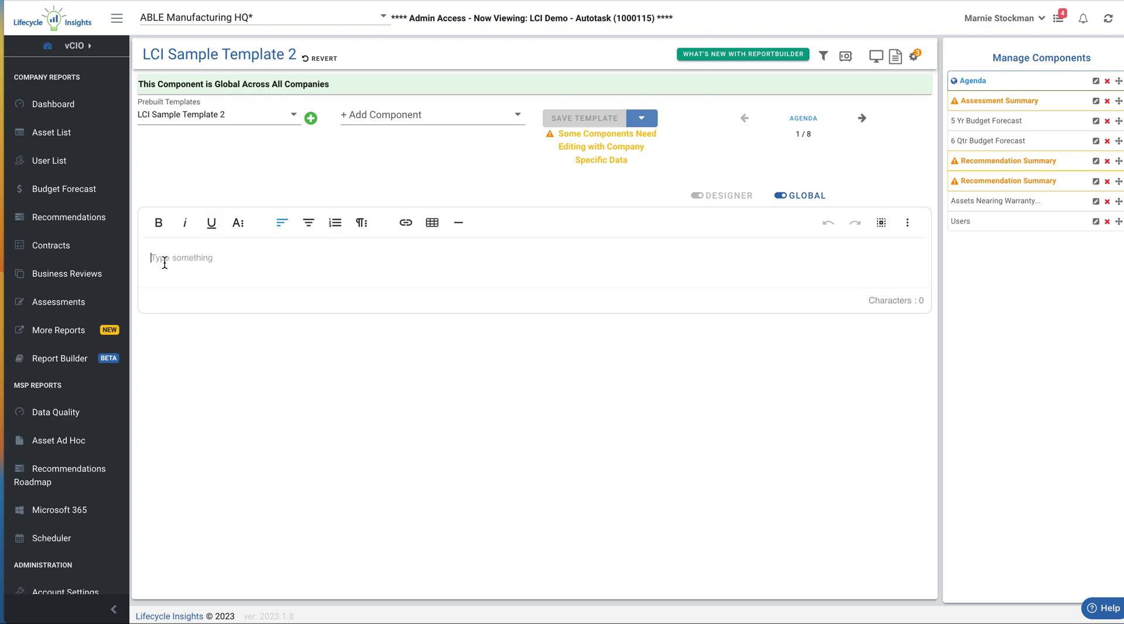
type("Check in")
key("Return")
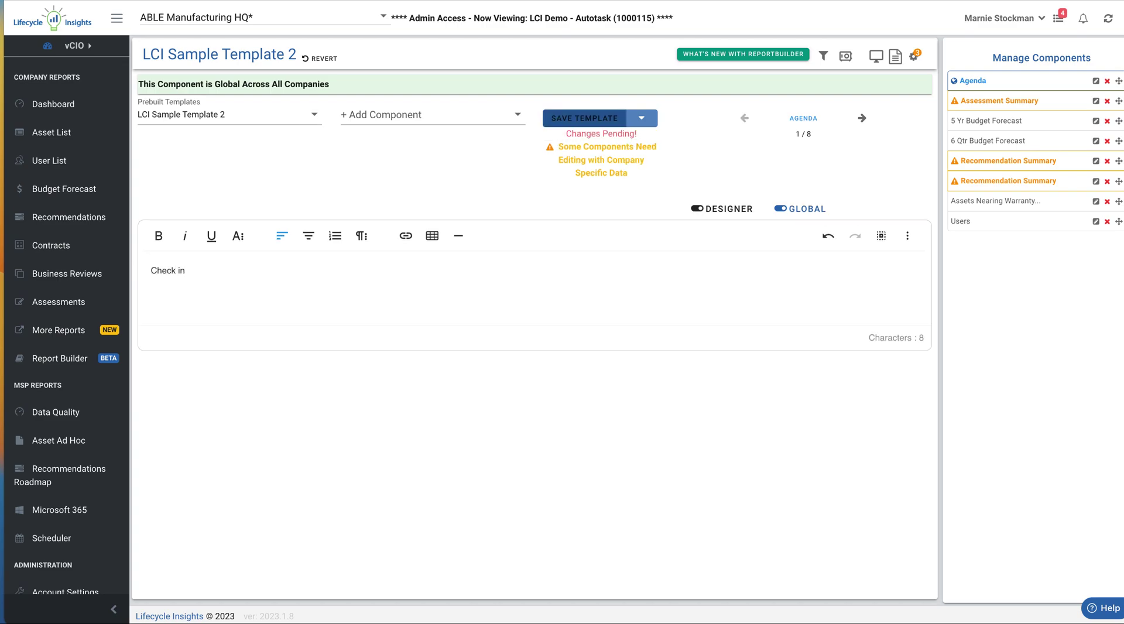
type("Previous Projects")
key("Return")
type("As")
key("BackSpace")
key("BackSpace")
type("Asse")
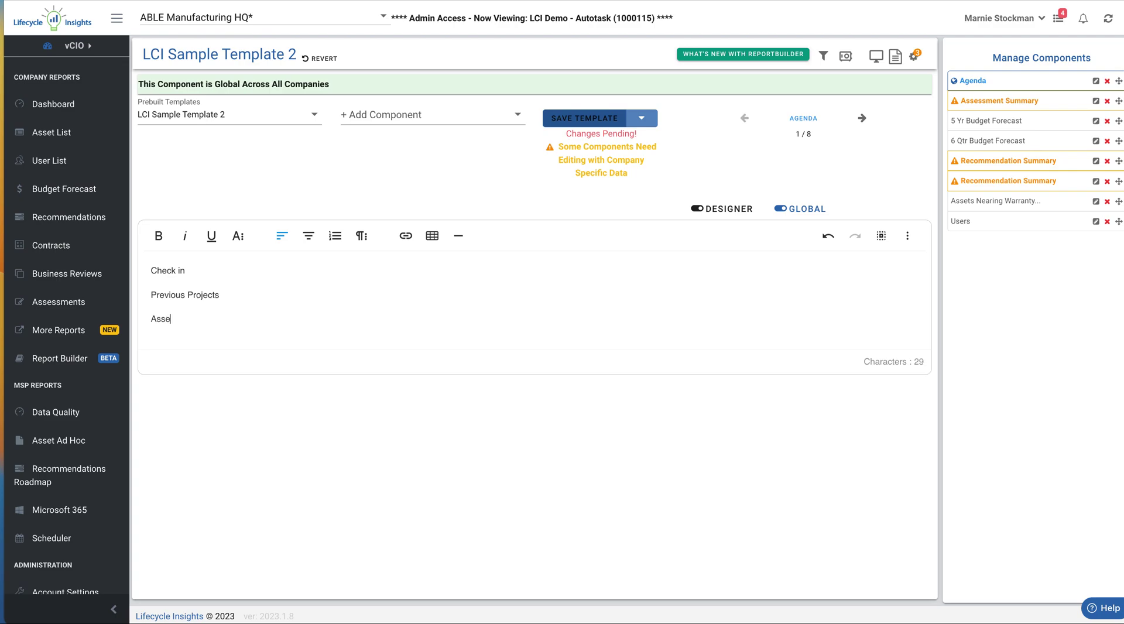
type("ssment")
key("Return")
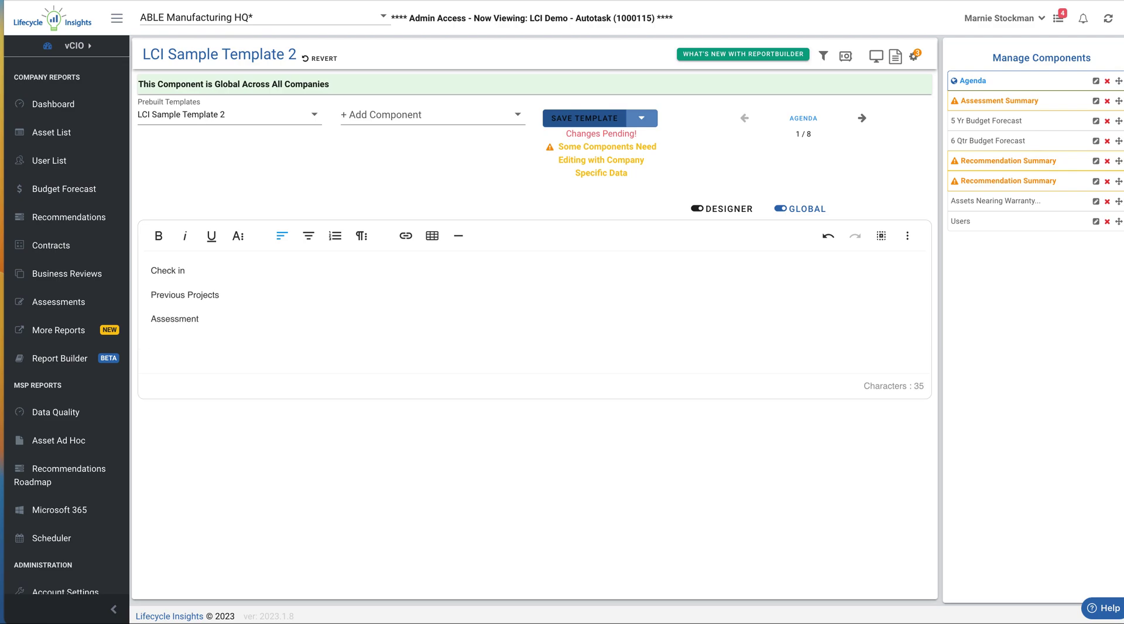
type("Budgeting")
key("Return")
type("Recomme")
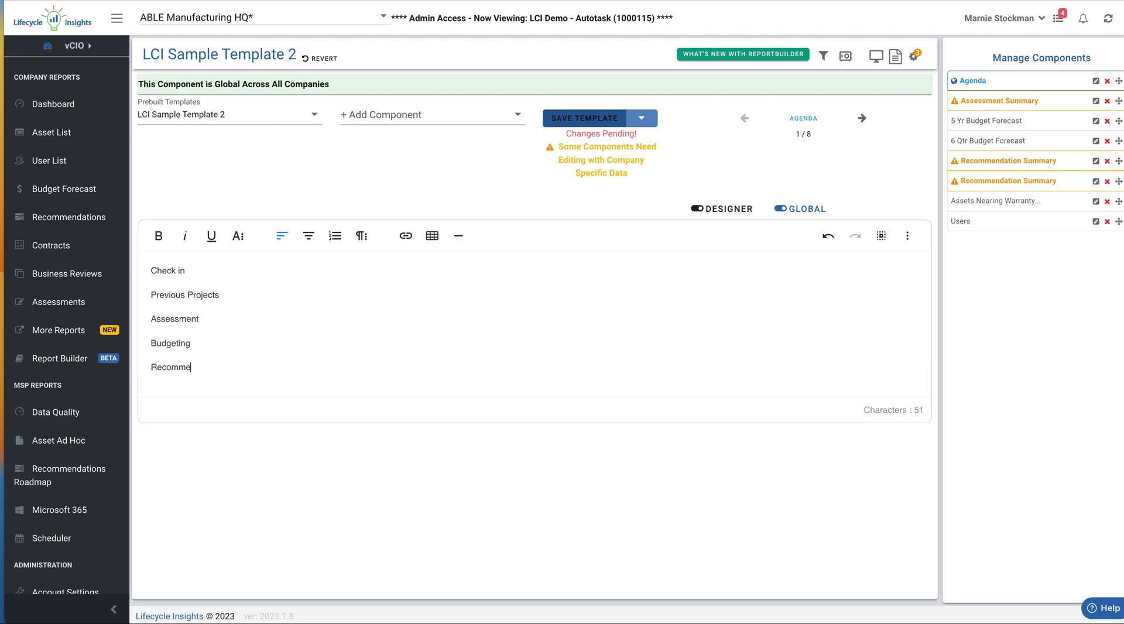
type("ndations")
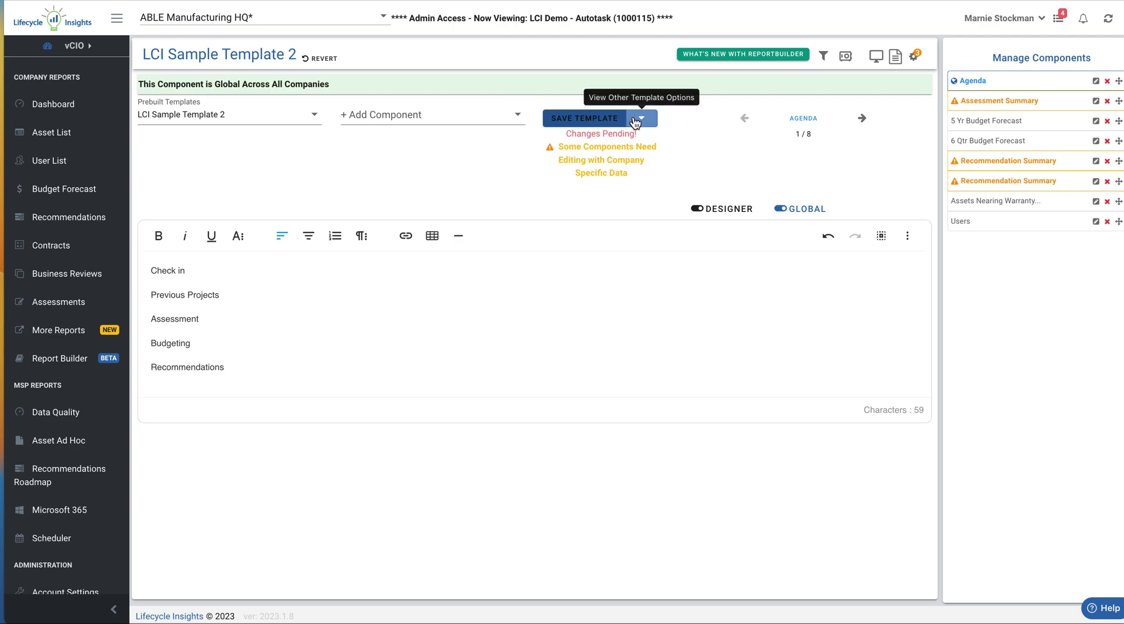
left_click(635, 121)
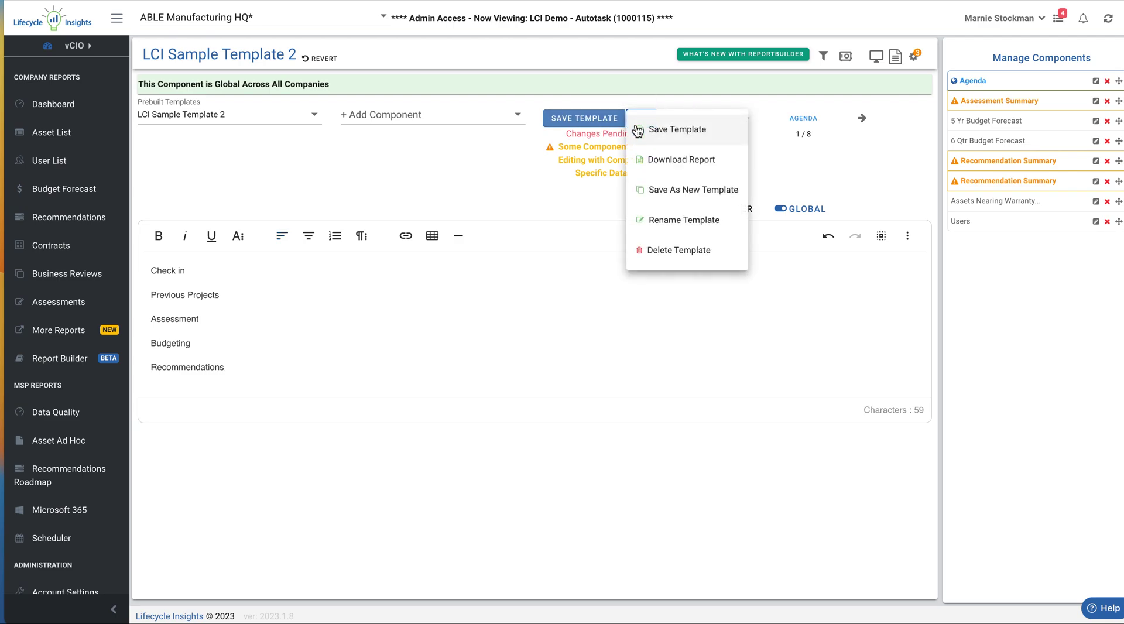
Save the edited template as a new template named 'Marnie's shiny new template'.
left_click(662, 192)
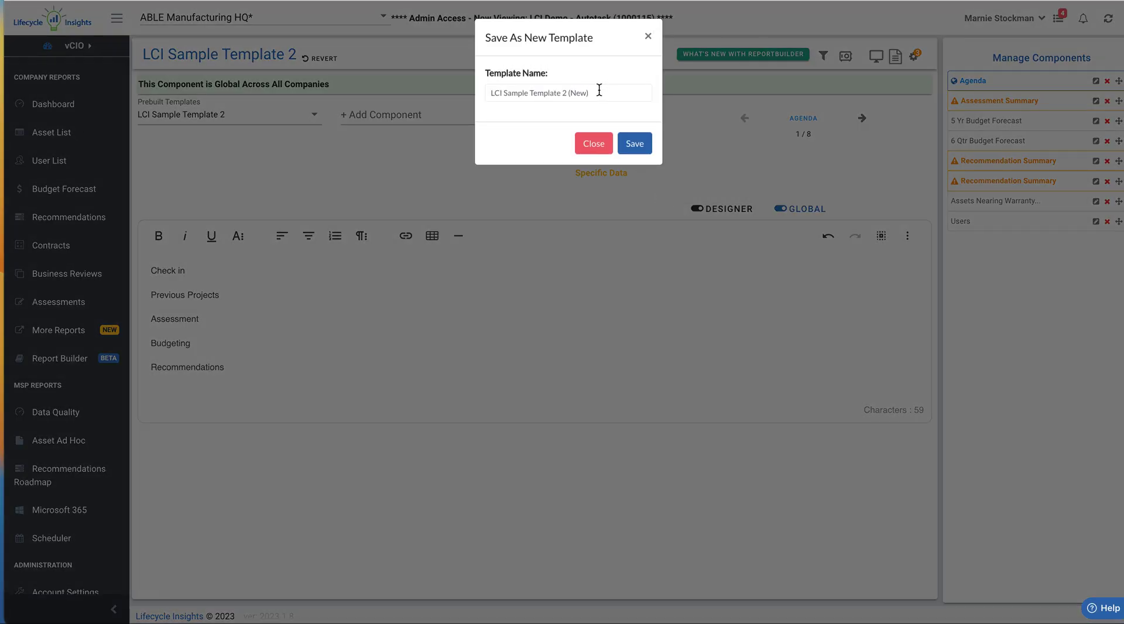
type("Marnie")
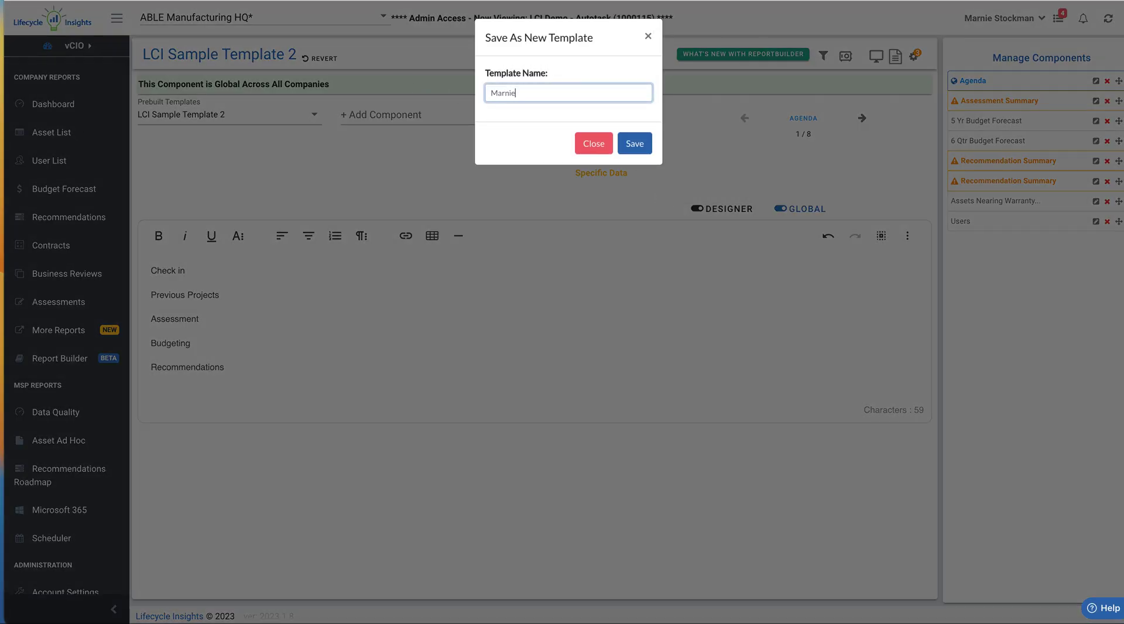
type("'s shiny bnew te")
key("BackSpace")
key("BackSpace")
key("BackSpace")
key("BackSpace")
key("BackSpace")
key("BackSpace")
key("BackSpace")
type("new template")
left_click(640, 147)
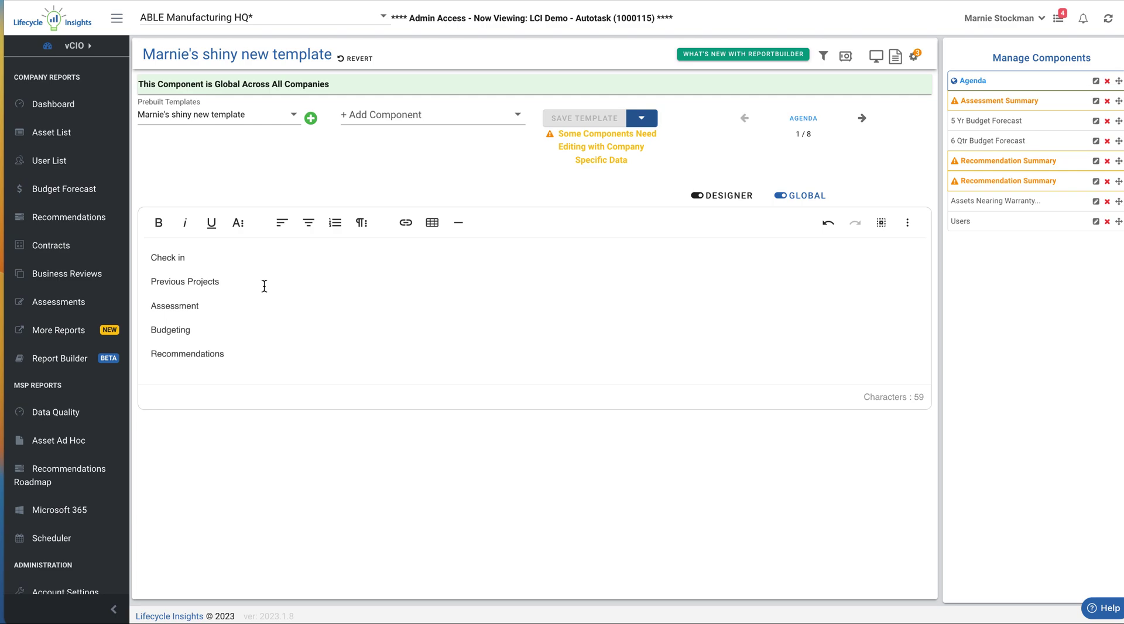
left_click(285, 17)
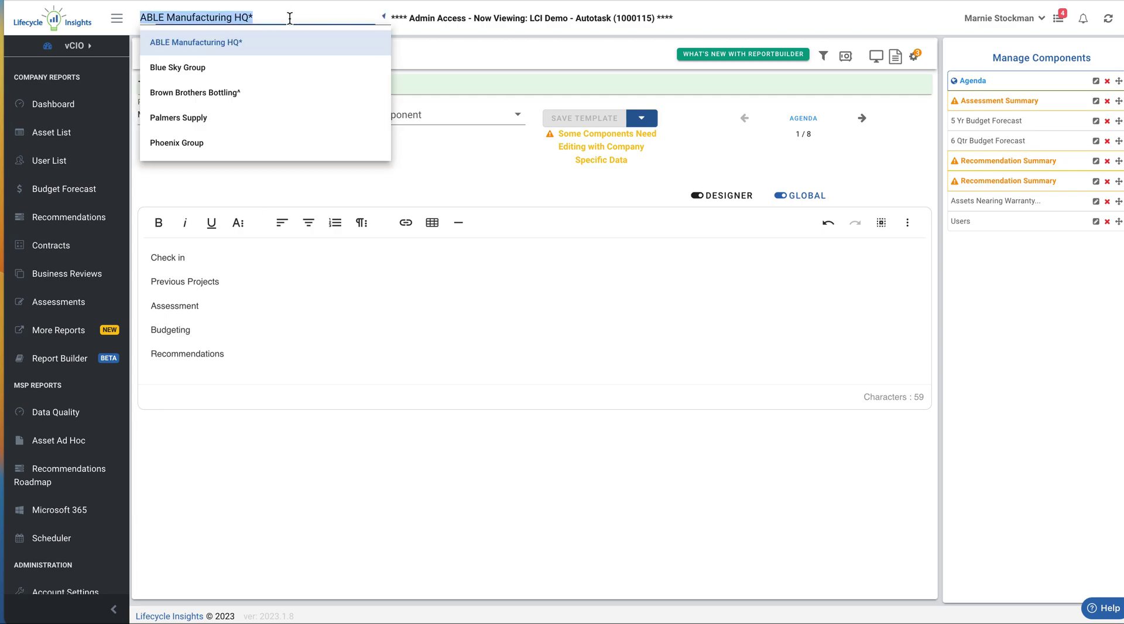
left_click(253, 68)
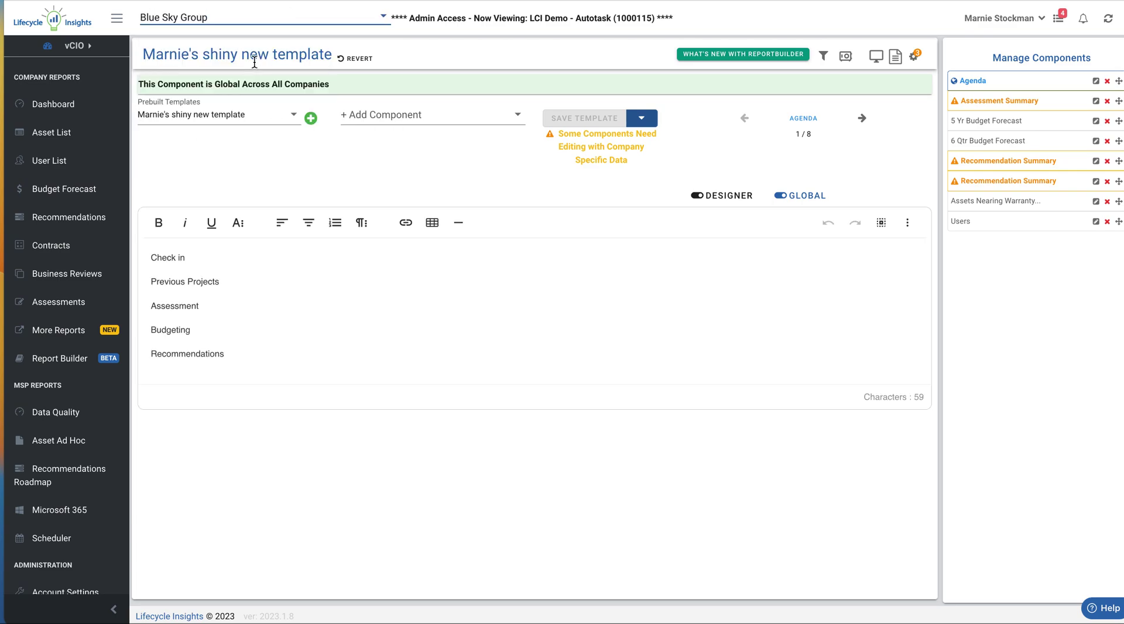
left_click(322, 15)
left_click(264, 43)
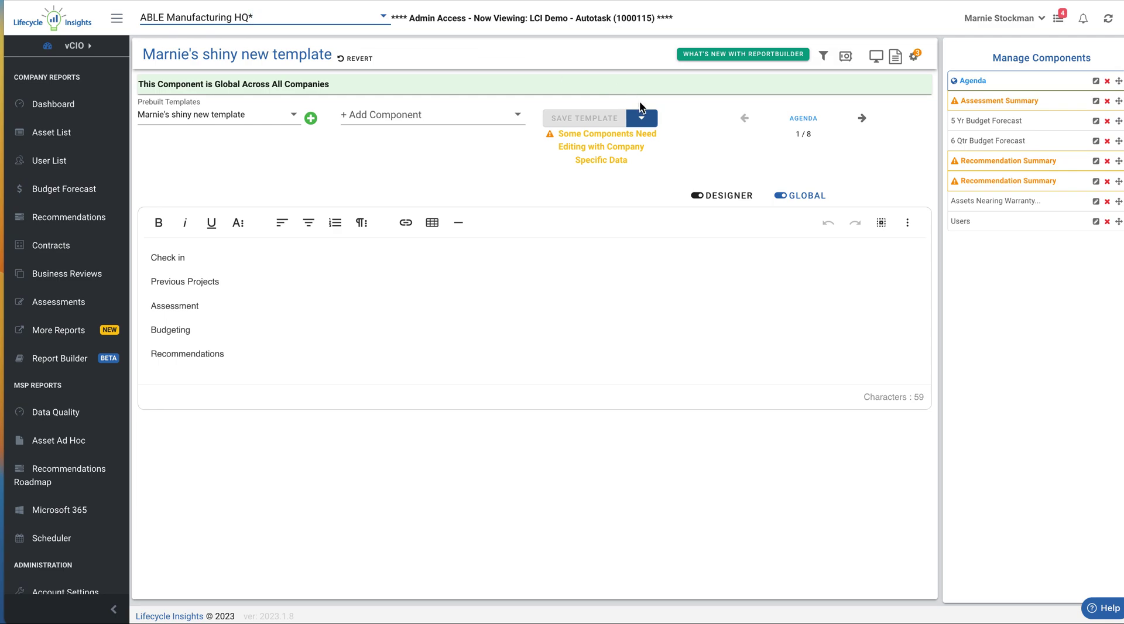
Make the agenda company-based, add the contact's name after Check in and '- the Infrastructure project in progress', then save.
left_click(784, 198)
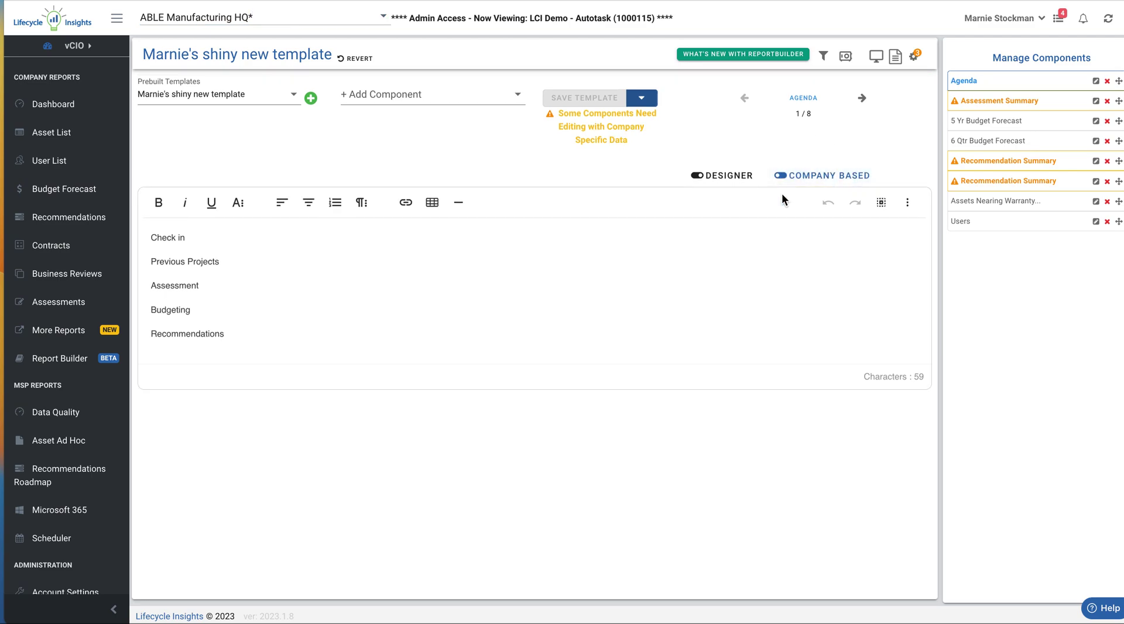
left_click(190, 240)
type("with Andrea")
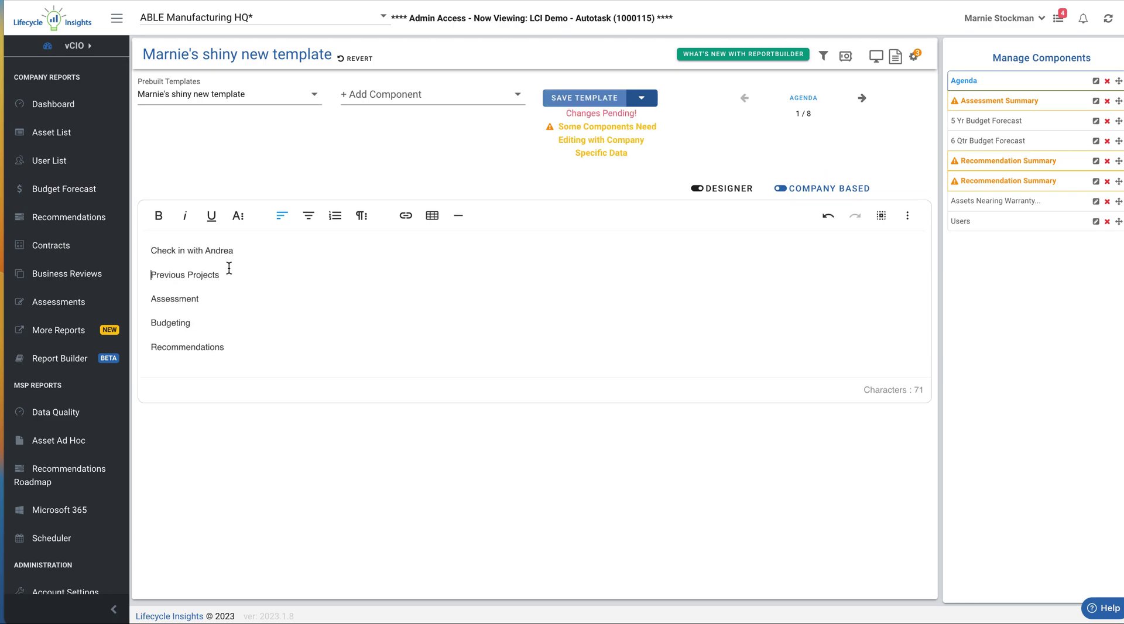
left_click(224, 274)
type("- the Infrastructure project in progress")
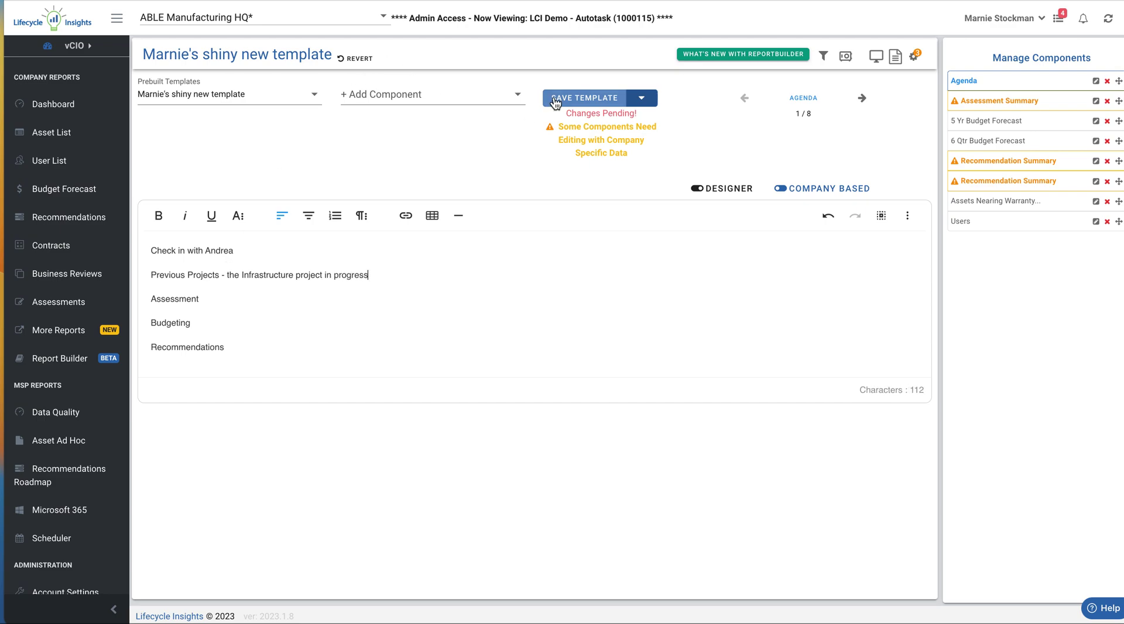
left_click(570, 101)
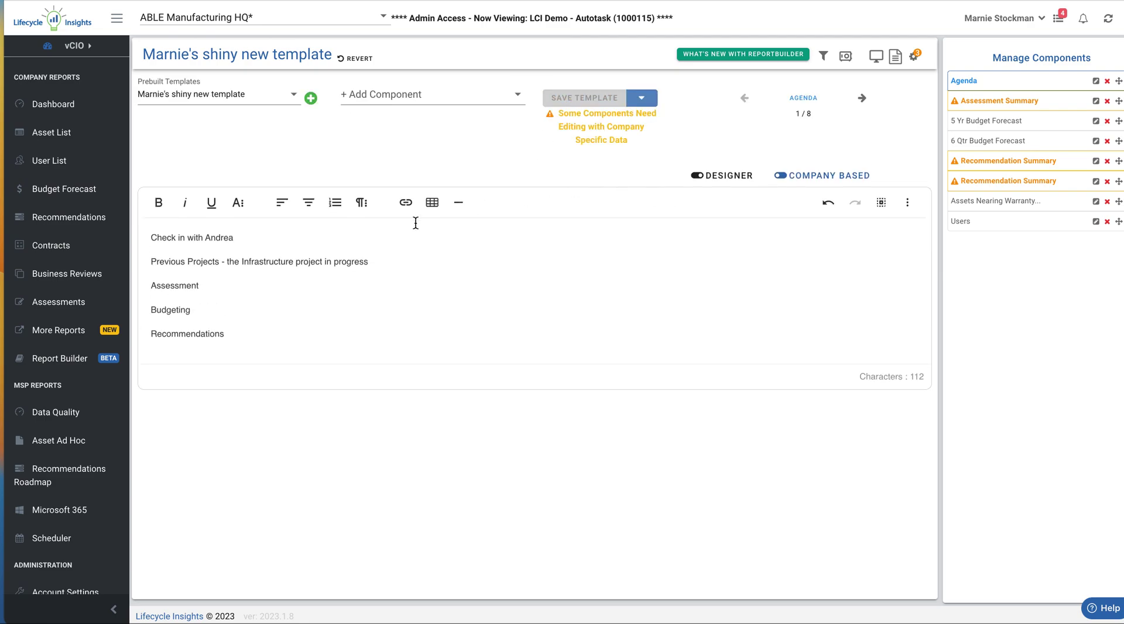
left_click(779, 181)
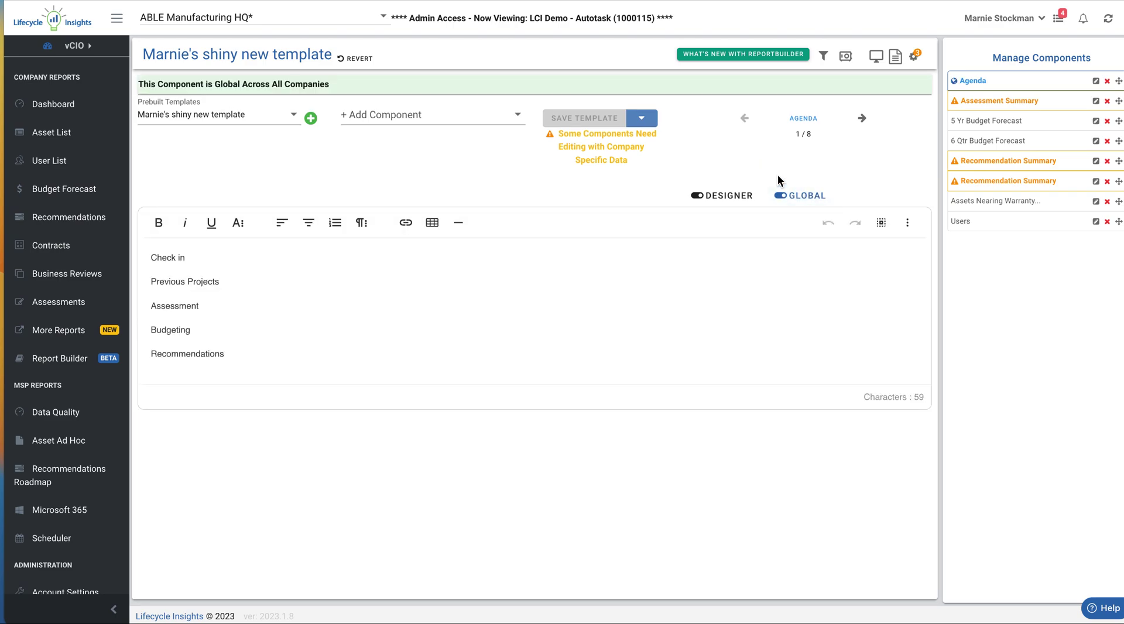
Switch back to the company-based agenda and open the Assessment Summary component.
left_click(783, 197)
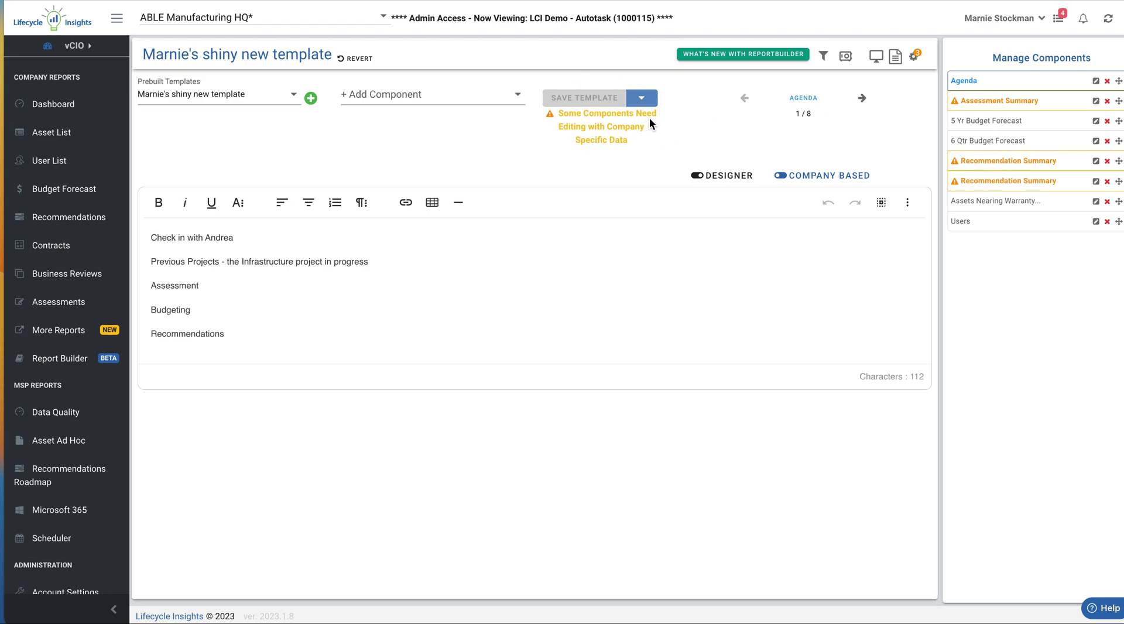
left_click(987, 101)
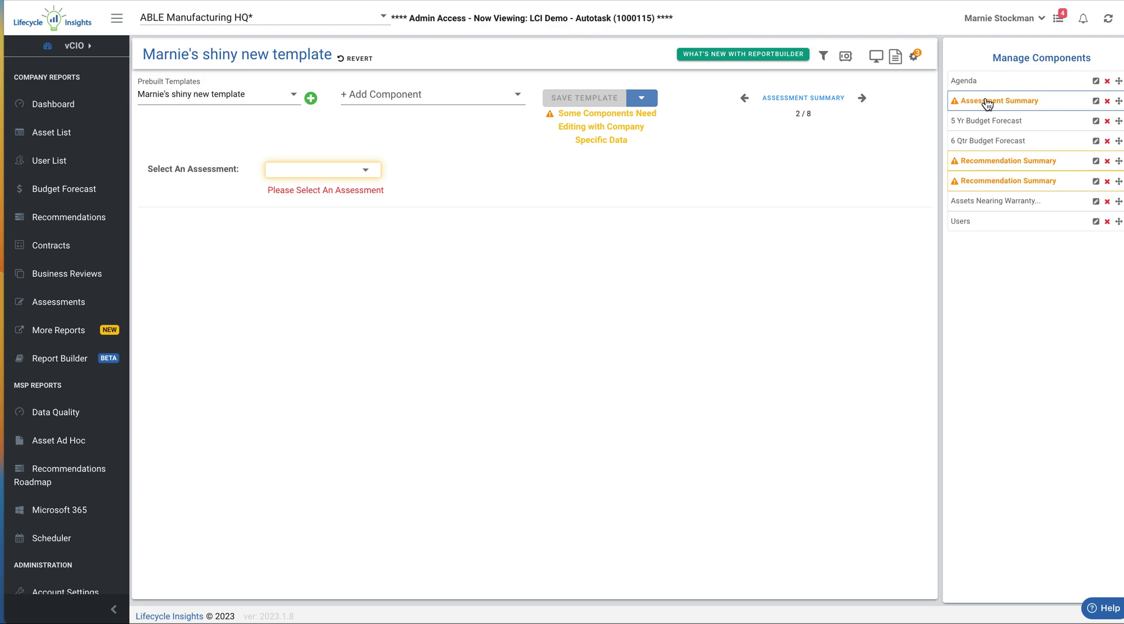
Pick the Compliance (2022-06-13) assessment plus Test Project and Replacement recommendations, then save the template.
left_click(363, 174)
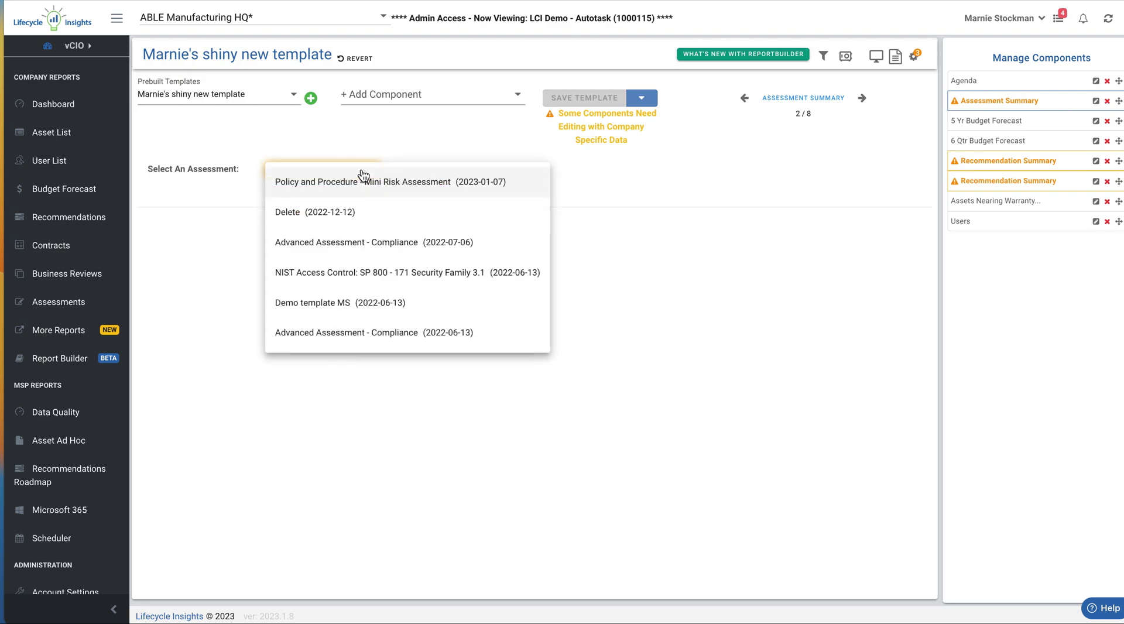
left_click(373, 331)
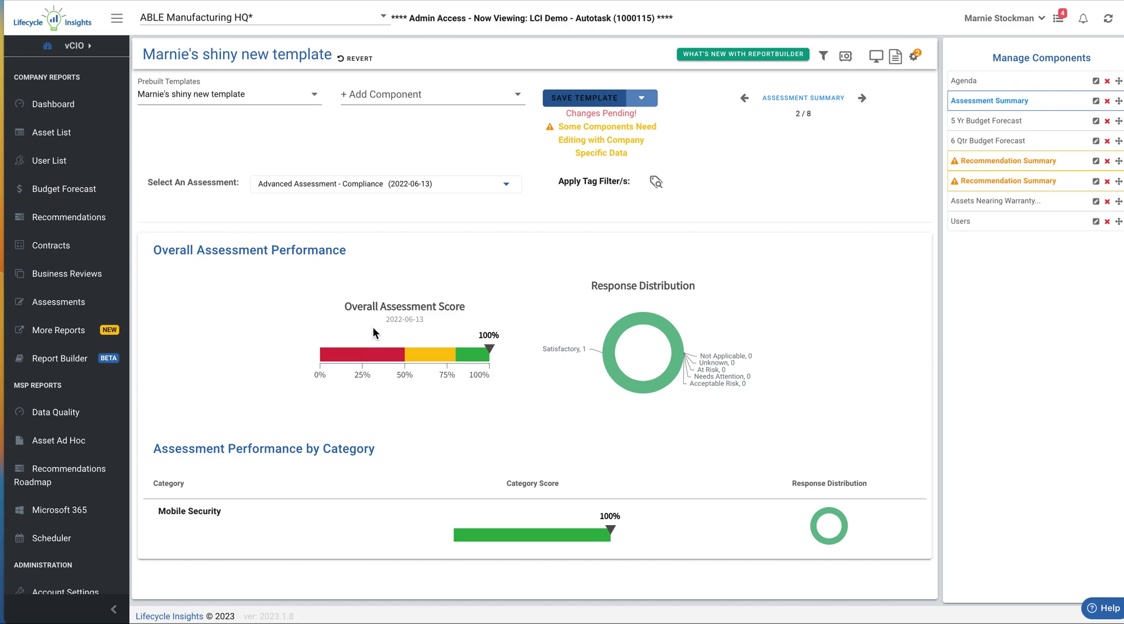
left_click(988, 163)
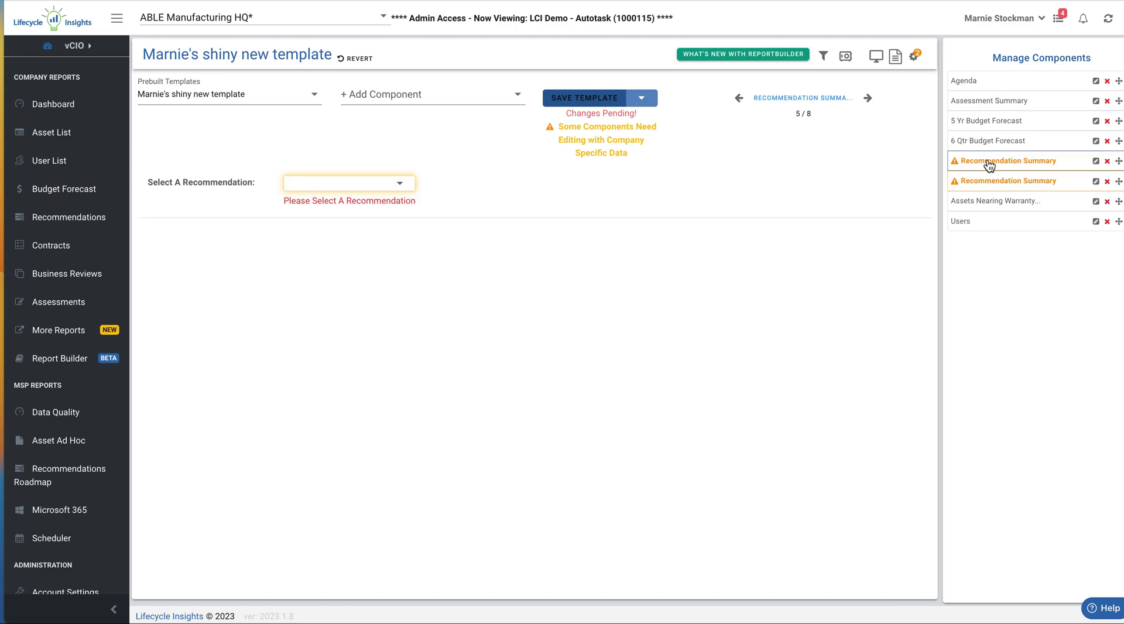
left_click(363, 187)
left_click(358, 194)
left_click(974, 180)
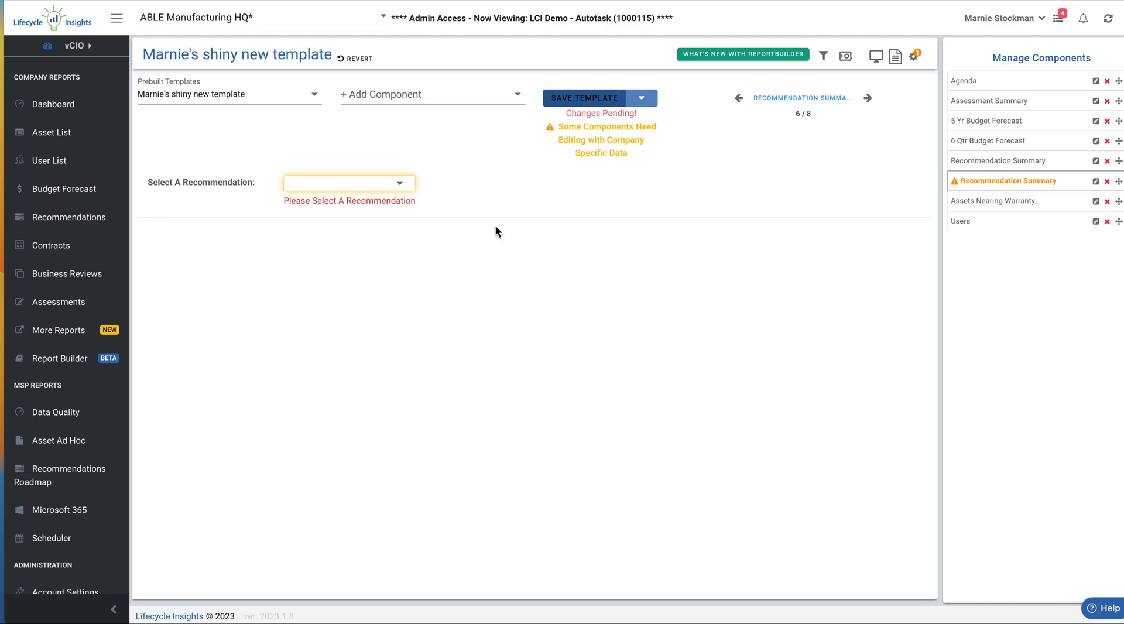
left_click(369, 183)
left_click(370, 228)
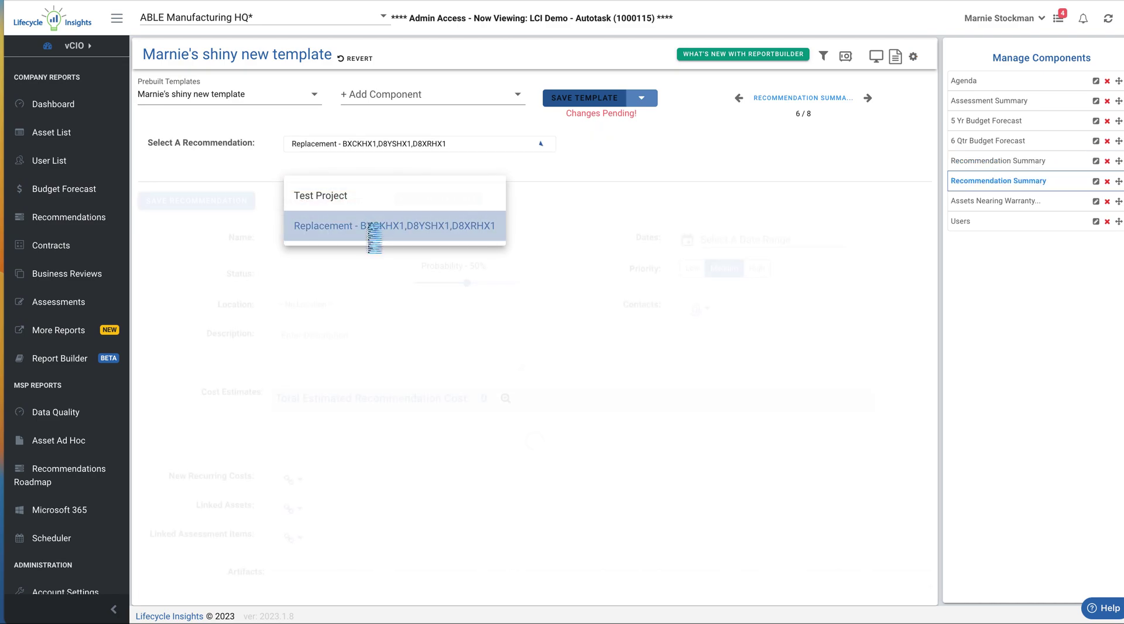
left_click(578, 104)
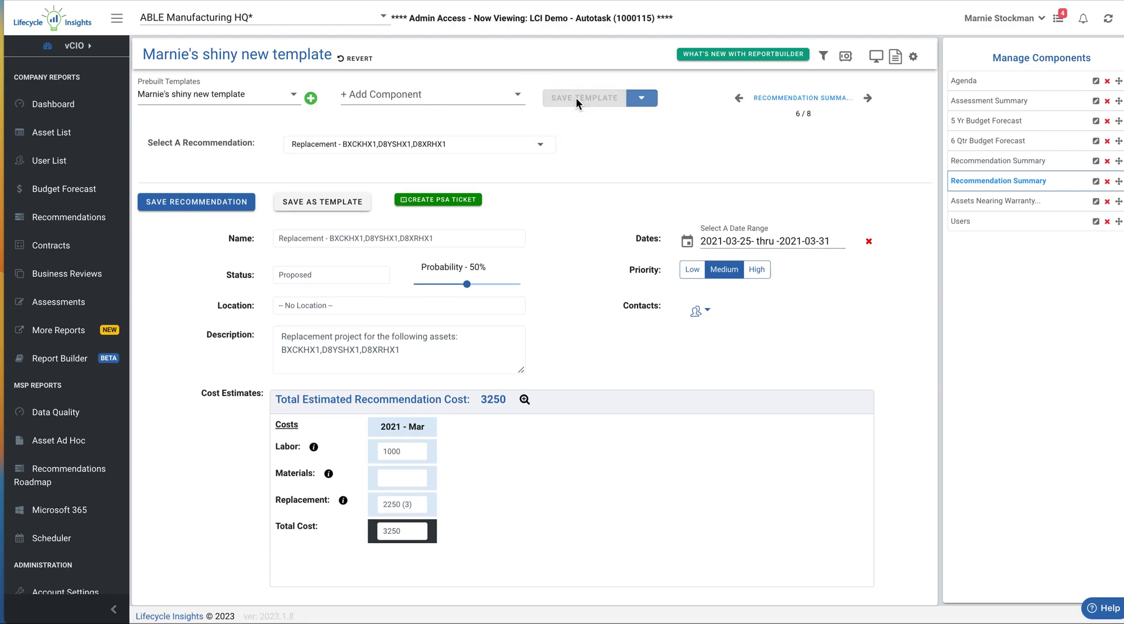
Set Periods to Show to 4 in the 5 Yr Budget Forecast's reporting options.
left_click(1021, 126)
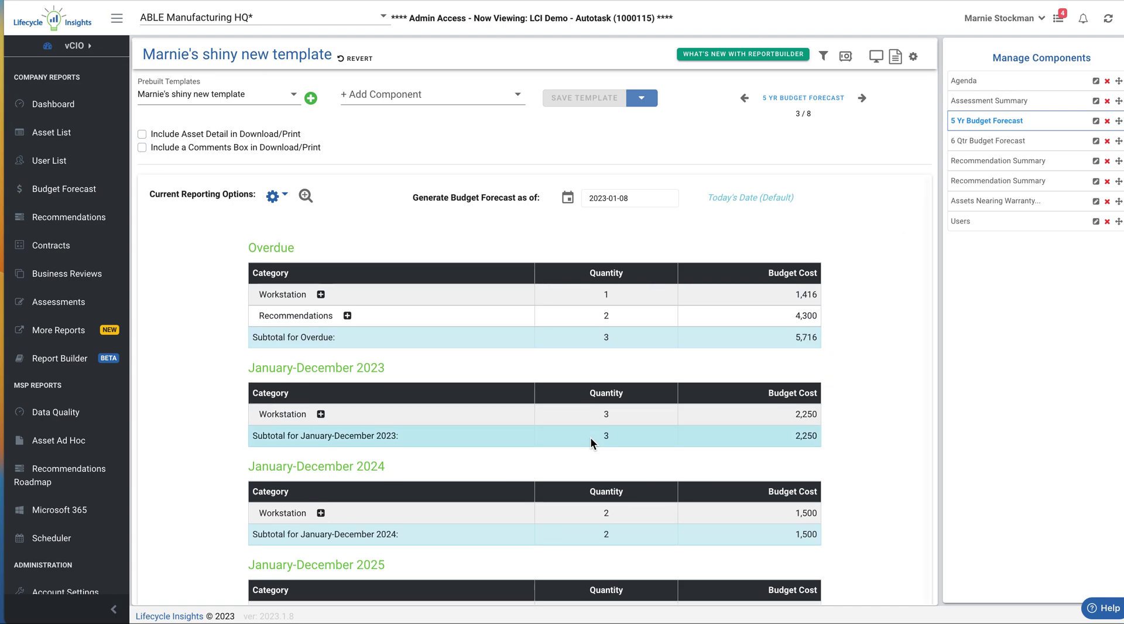
scroll(592, 439, "down", 5)
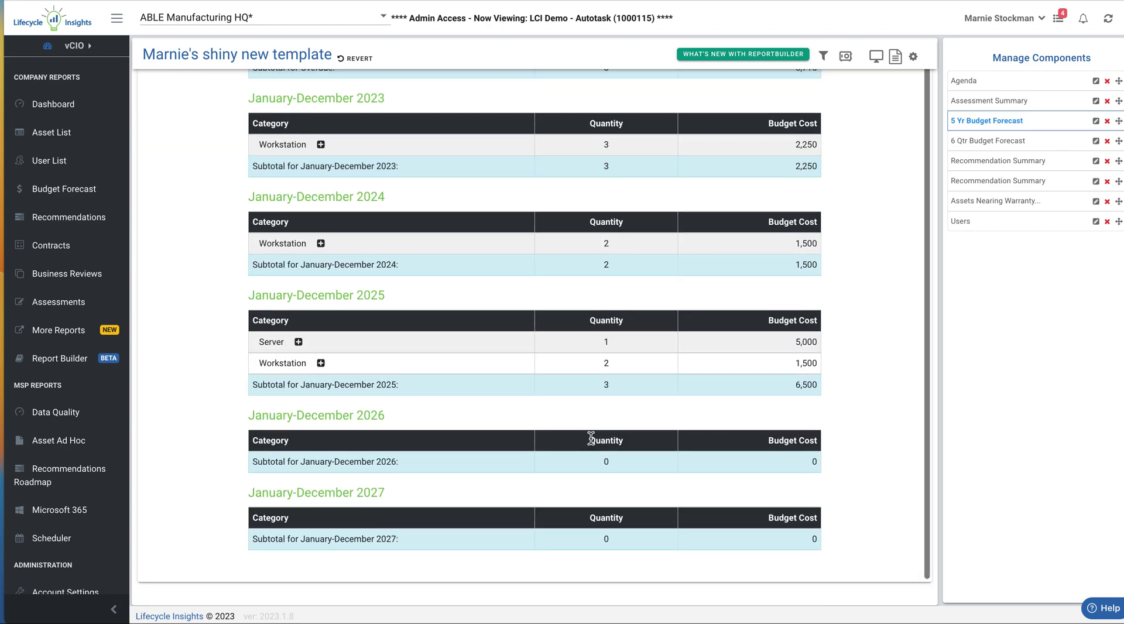
scroll(592, 443, "up", 5)
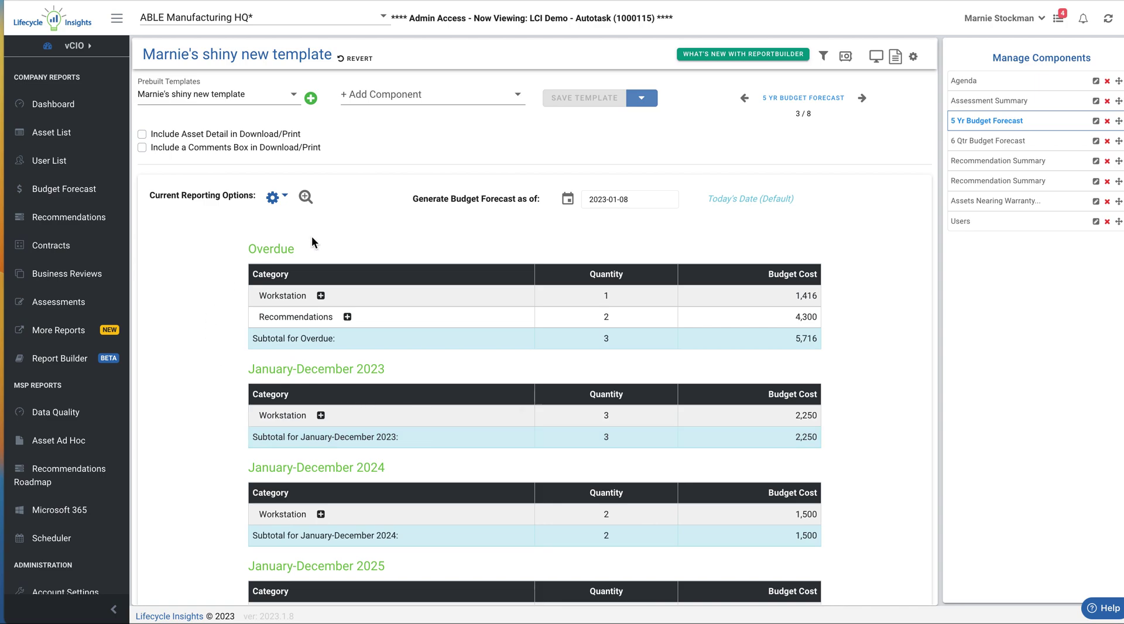
left_click(280, 199)
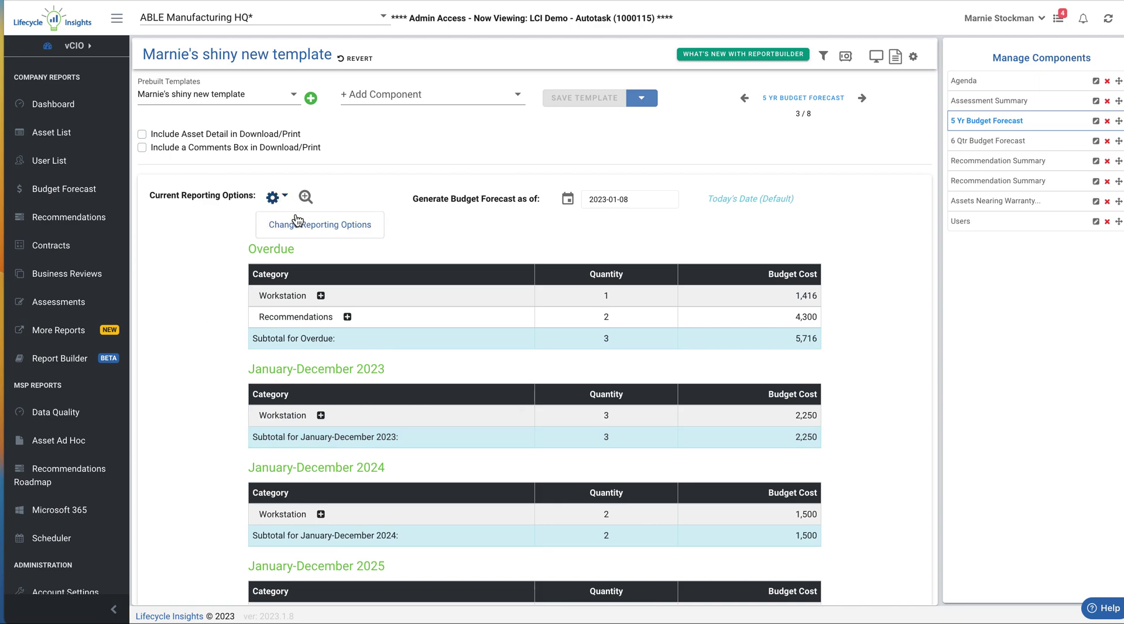
left_click(314, 229)
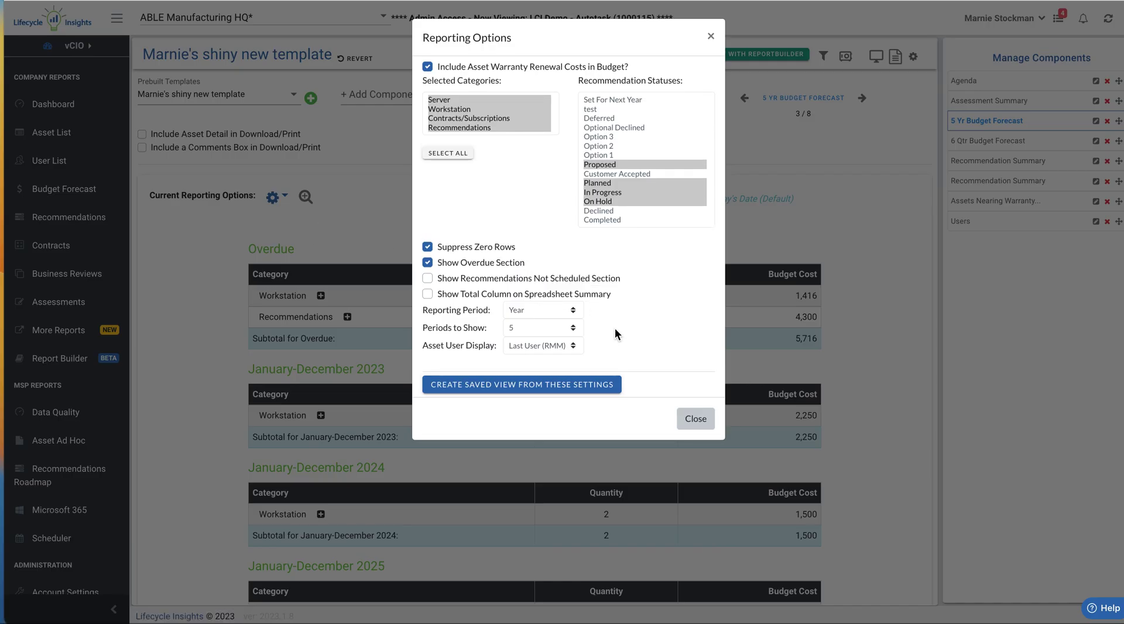
left_click(574, 327)
left_click(538, 314)
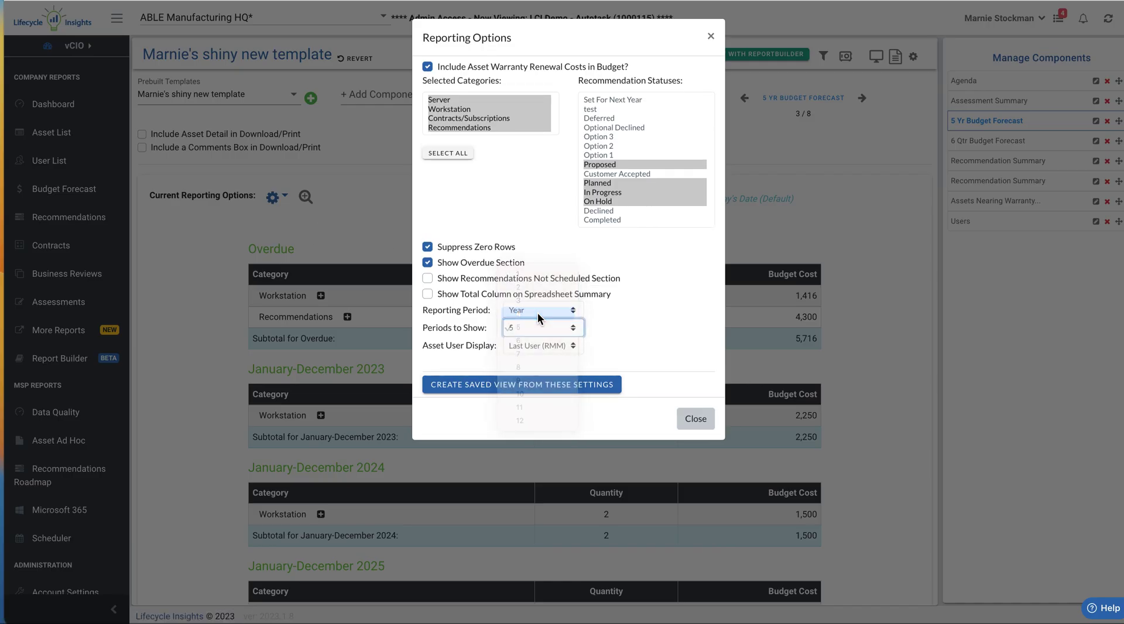
left_click(697, 418)
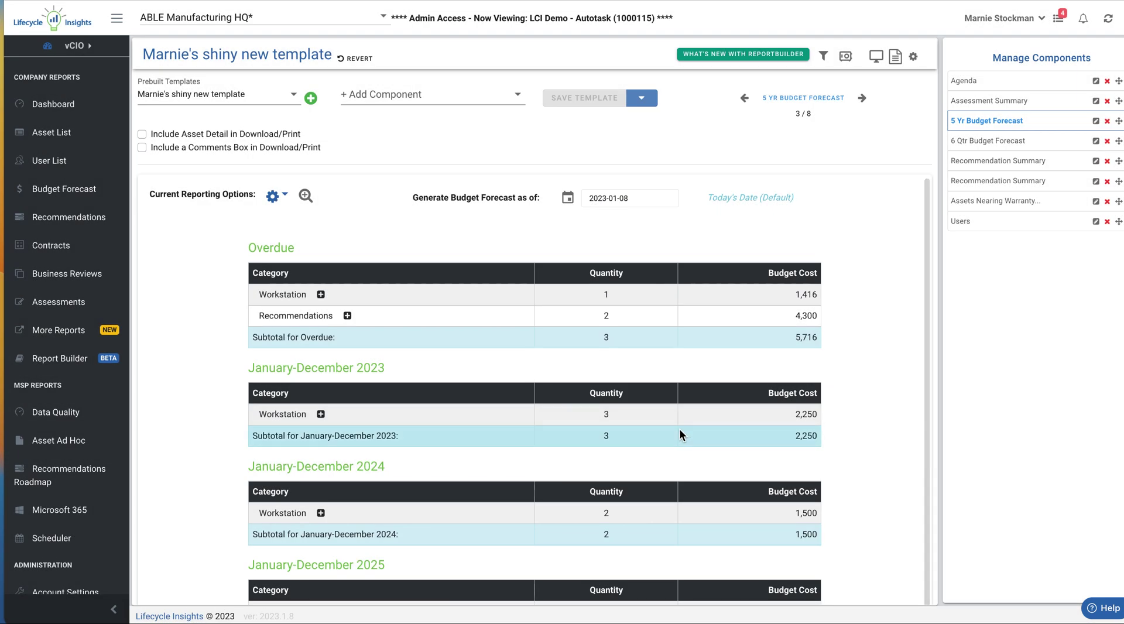
scroll(680, 429, "down", 3)
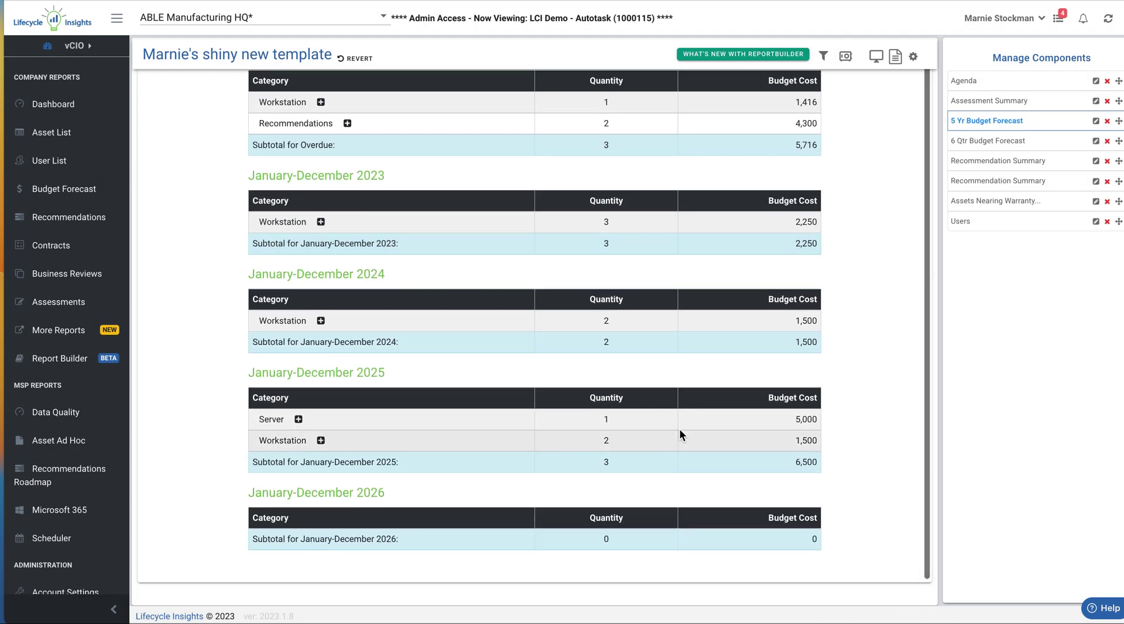
scroll(869, 310, "up", 3)
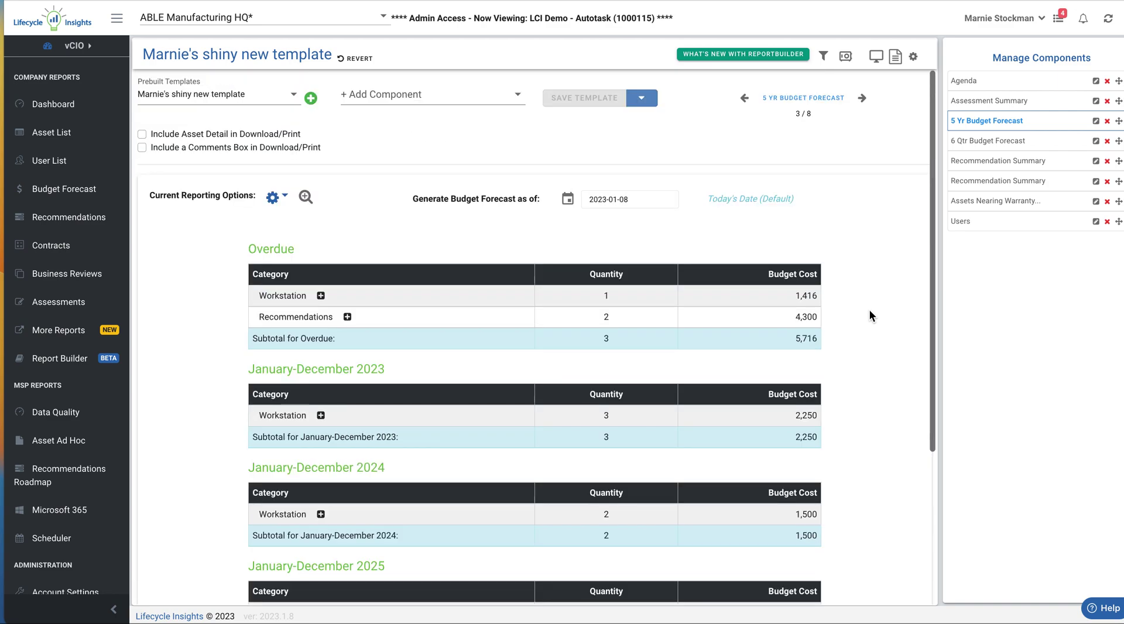
left_click(1096, 125)
Rename the forecast component to '4 Yr Budget Forecast' and save the template.
left_click(956, 136)
key("BackSpace")
type("4")
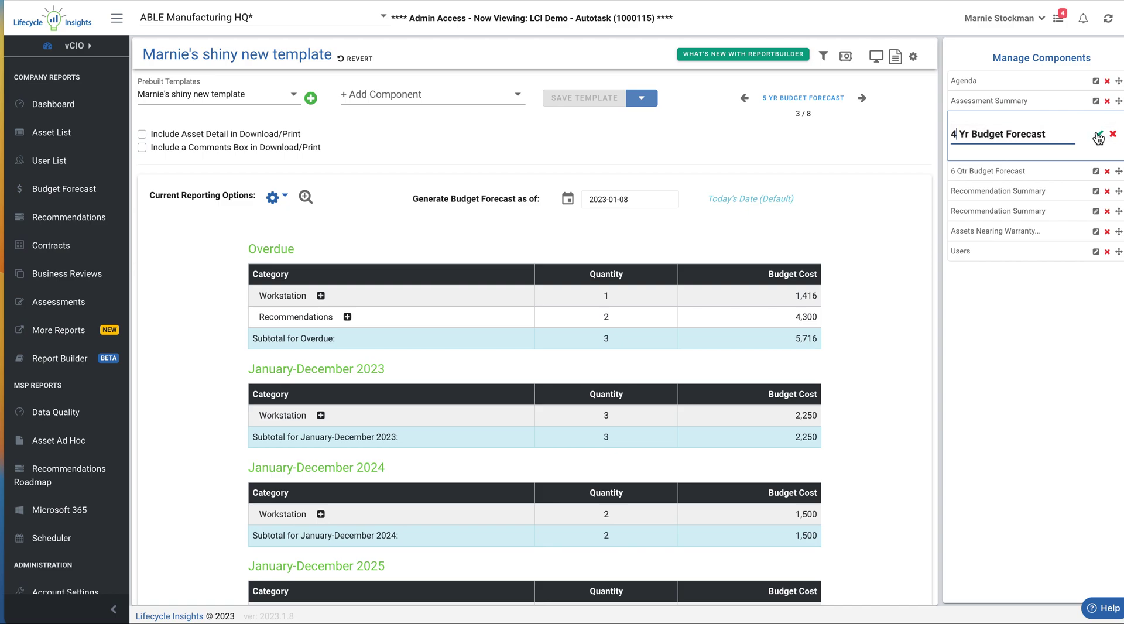
left_click(1098, 134)
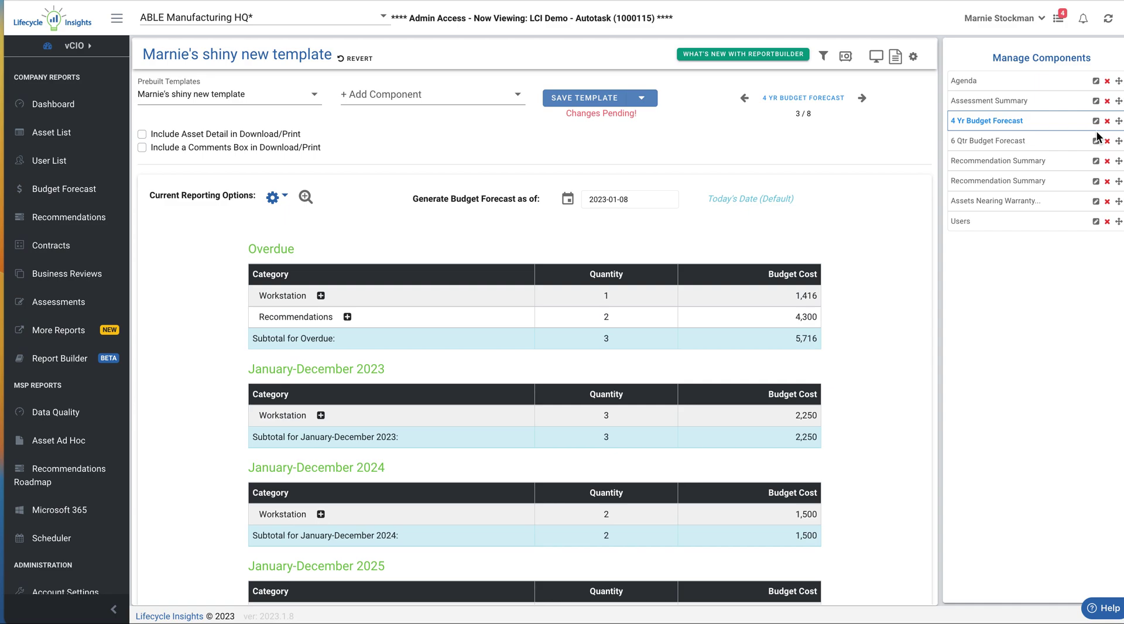
left_click(582, 100)
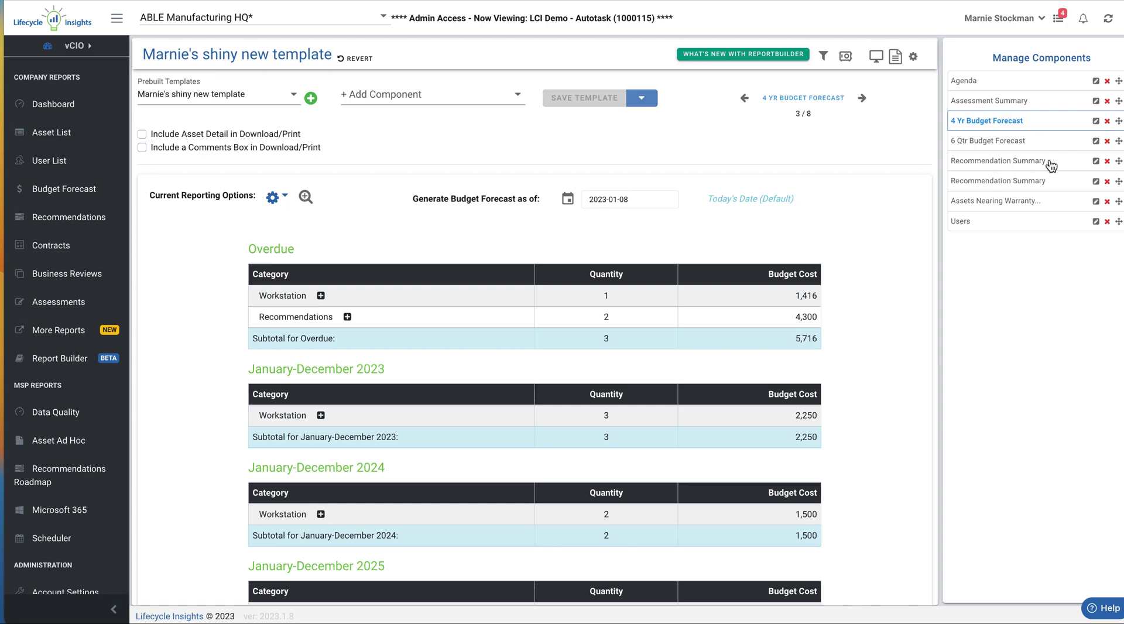
left_click(1053, 185)
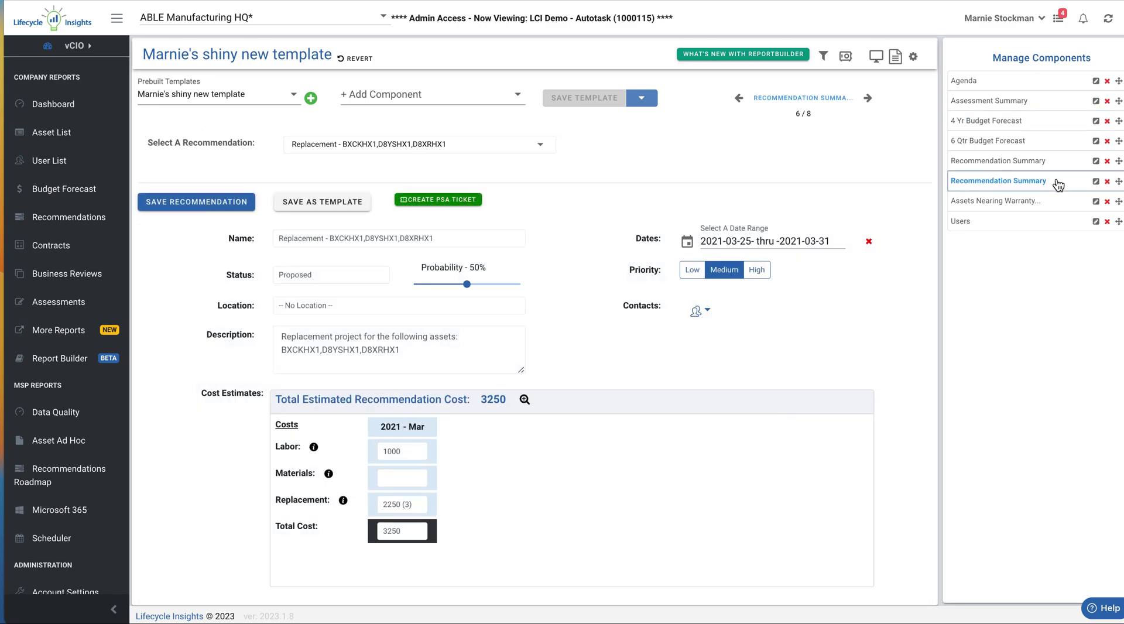
Start deleting the second Recommendation Summary component, then cancel the deletion.
left_click(1108, 183)
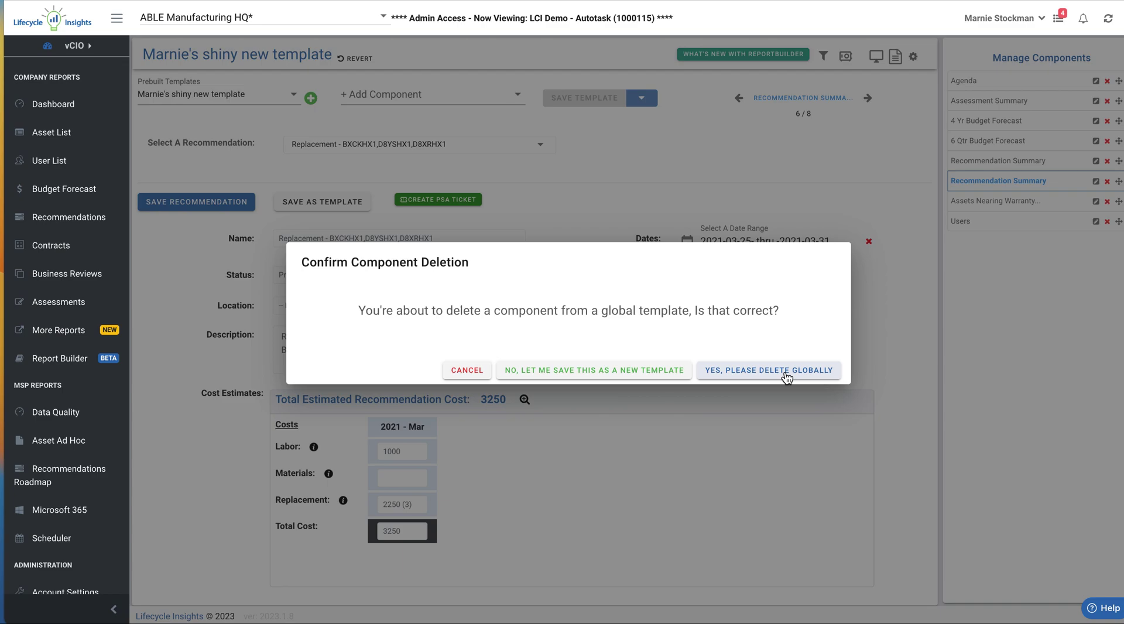
left_click(463, 371)
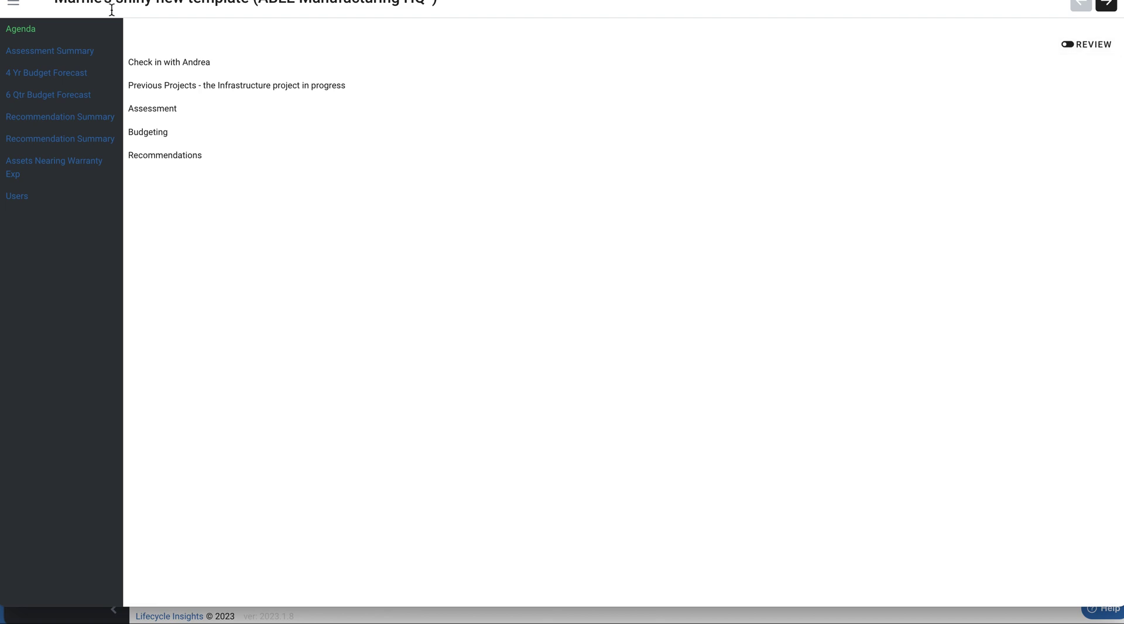
Review the Assessment Summary, 4 Yr Budget Forecast and Agenda pages, then make the Agenda editable.
left_click(54, 56)
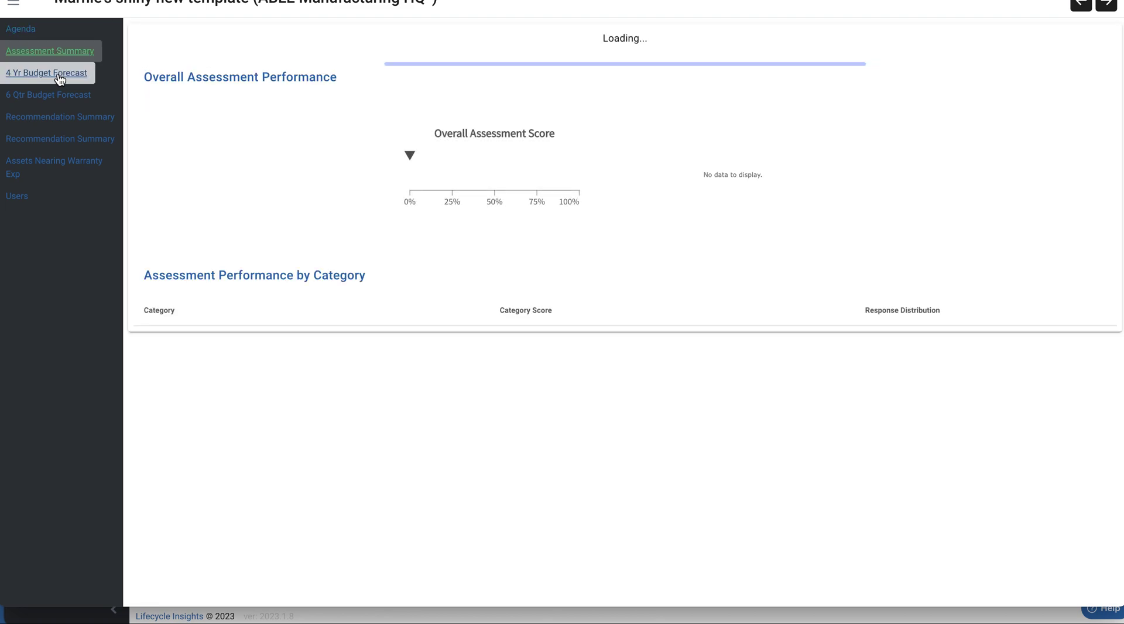
left_click(61, 75)
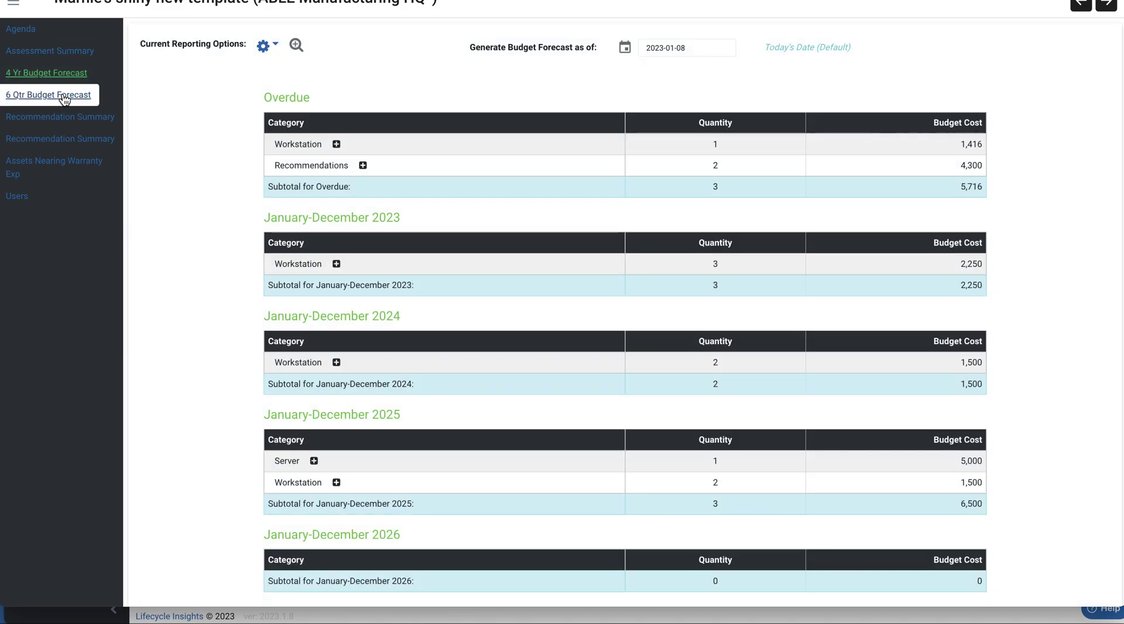
left_click(337, 145)
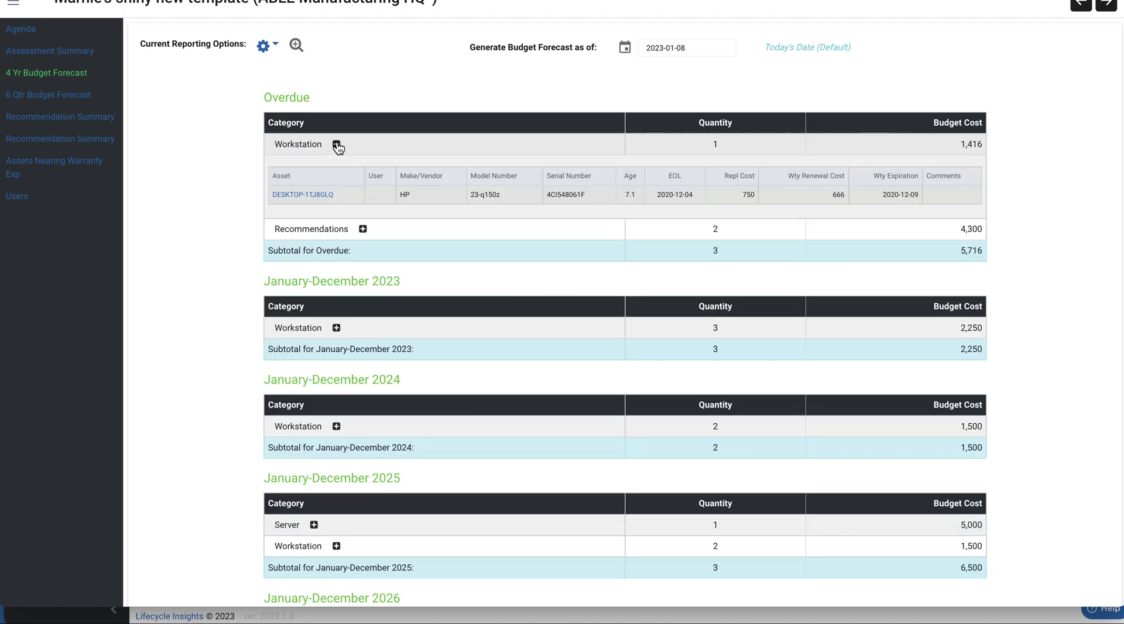
left_click(336, 145)
left_click(65, 56)
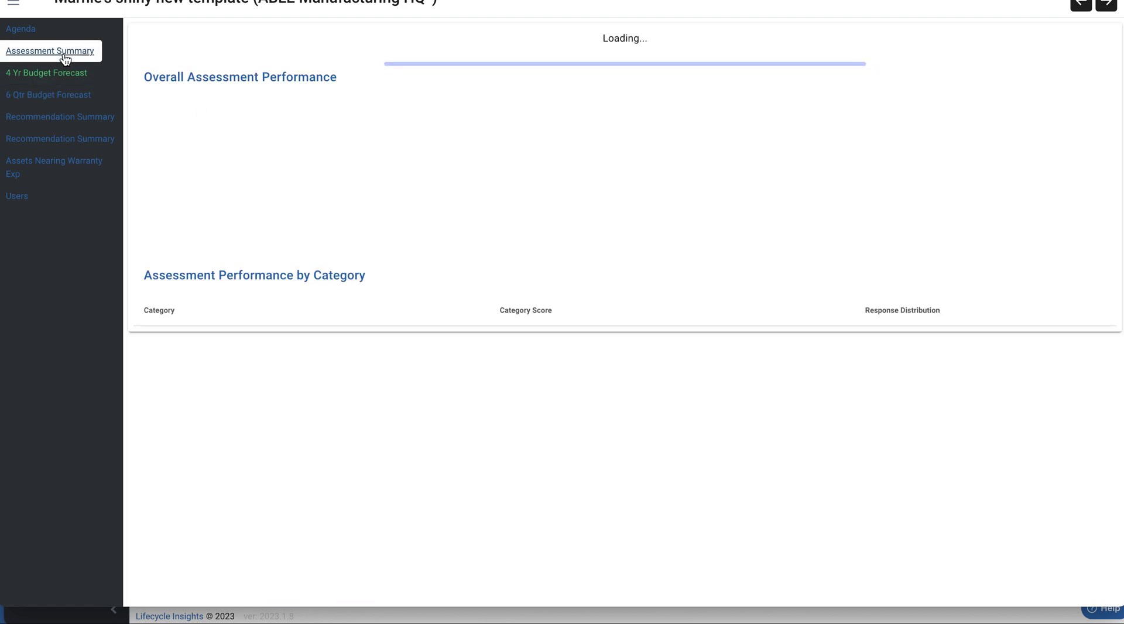
left_click(20, 29)
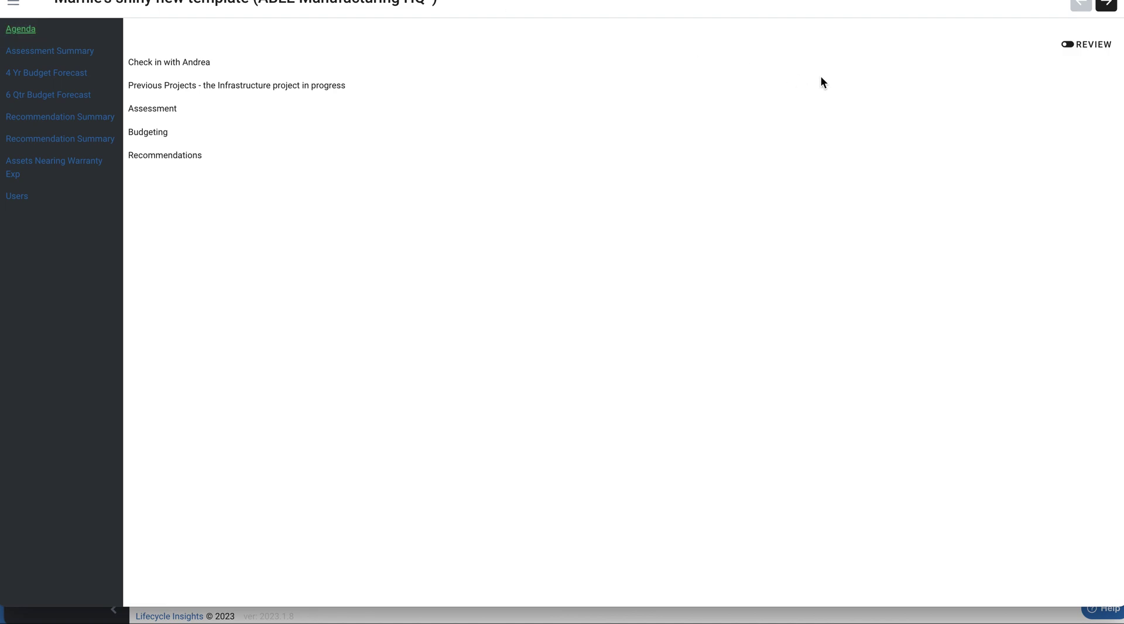
left_click(1067, 45)
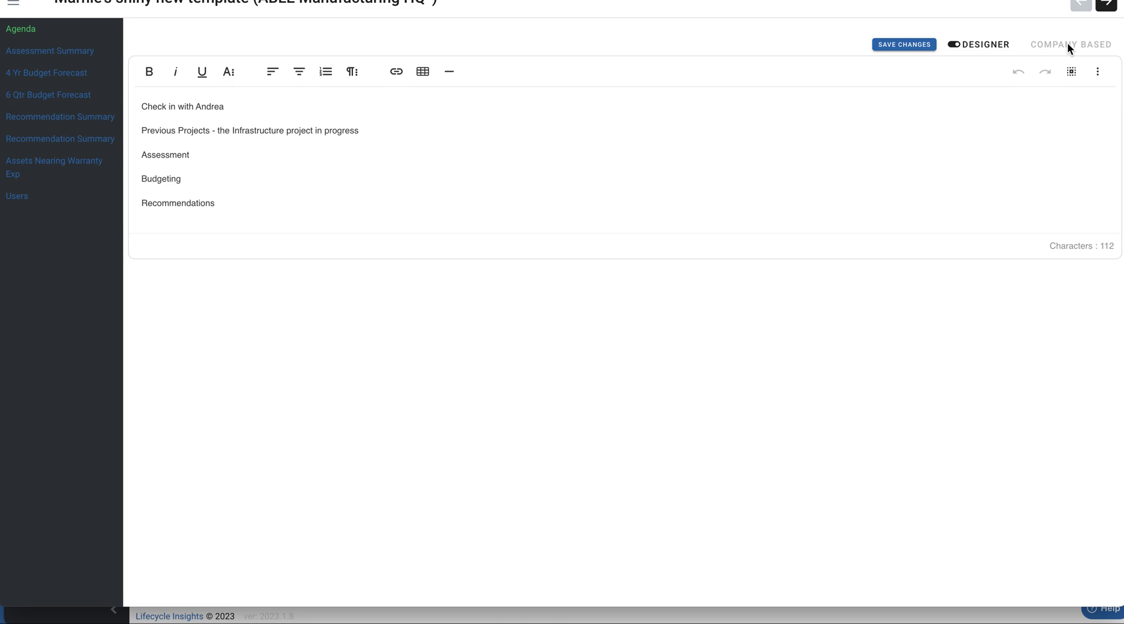
Append '- congrats we have a new team member -' with the member's name to the first agenda line.
left_click(956, 45)
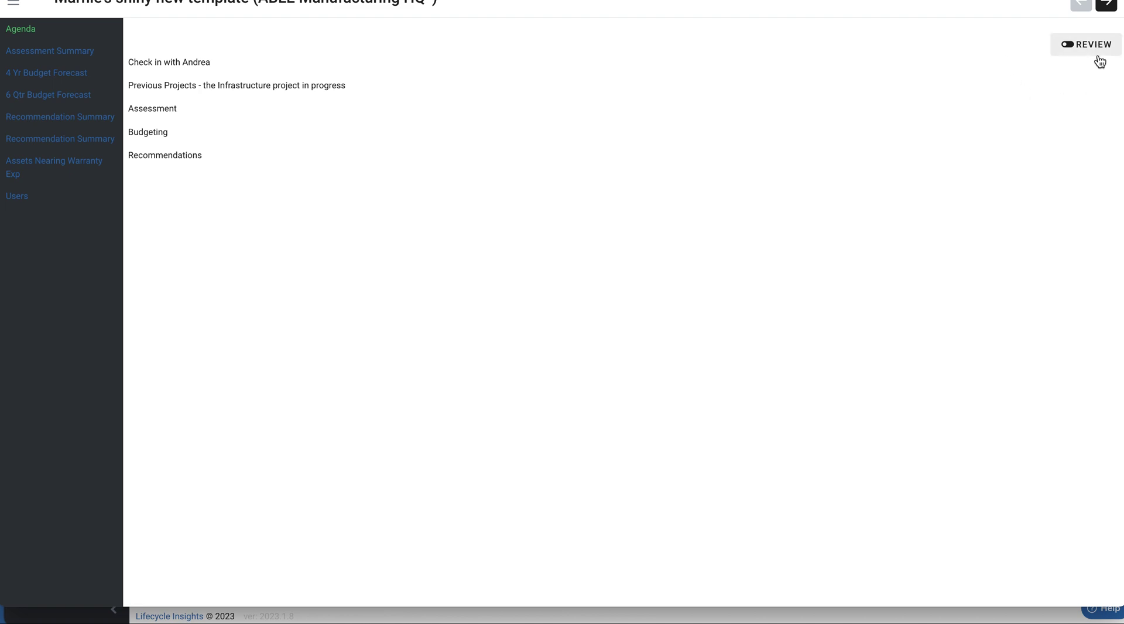
left_click(1067, 47)
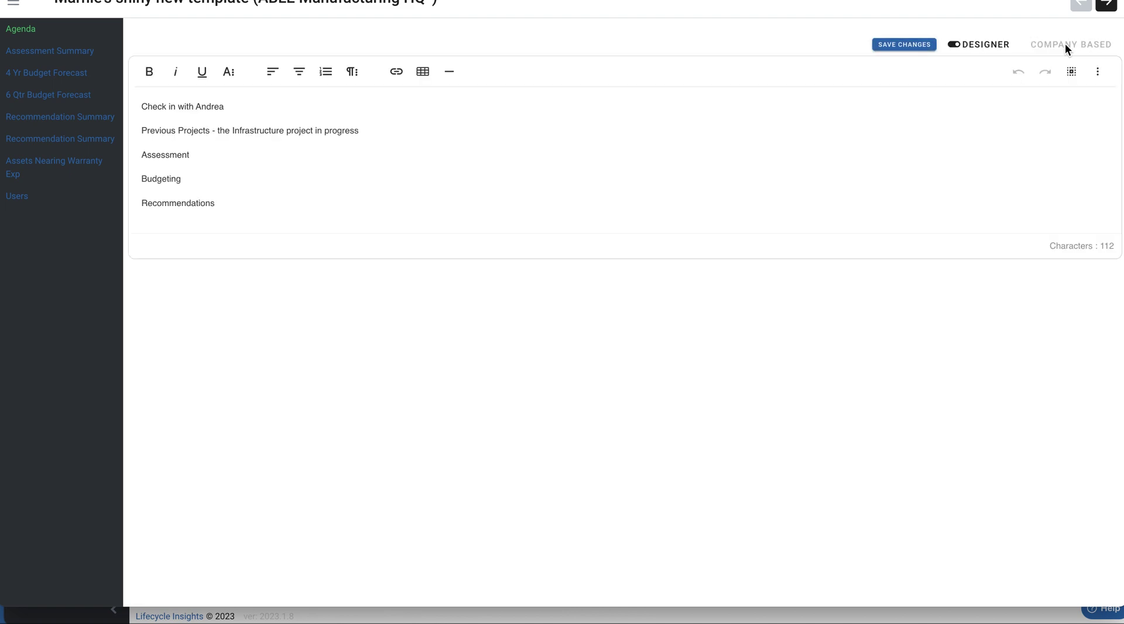
left_click(242, 111)
type("- congrats we have a new team ")
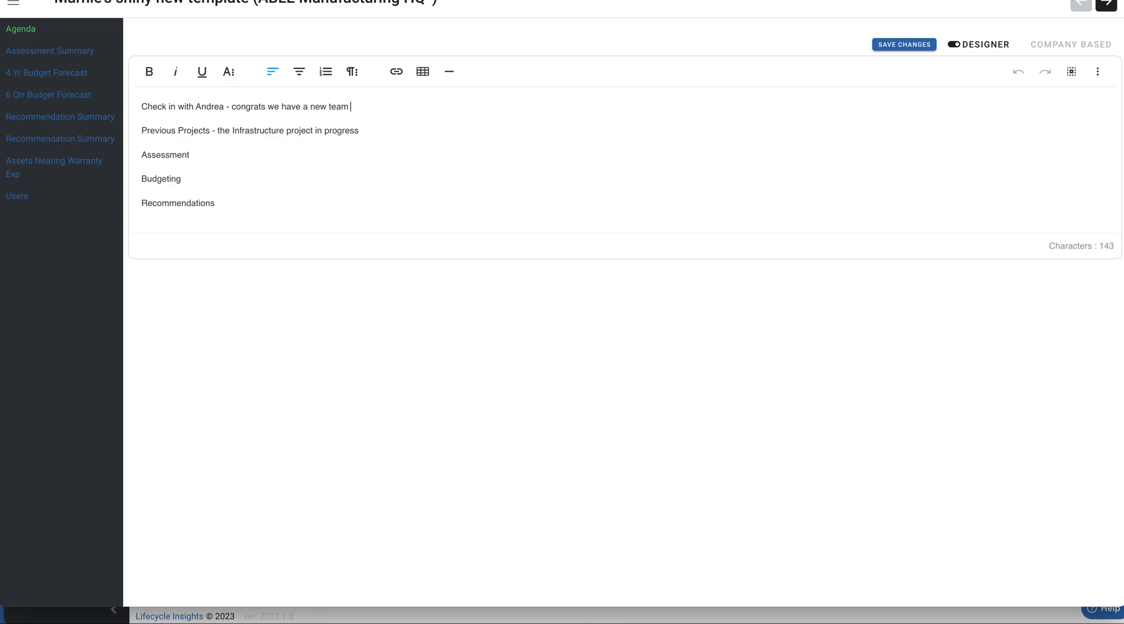
type("member - Jeff")
Save the Agenda, acknowledge the update notice, and go to the 4 Yr Budget Forecast page.
left_click(883, 45)
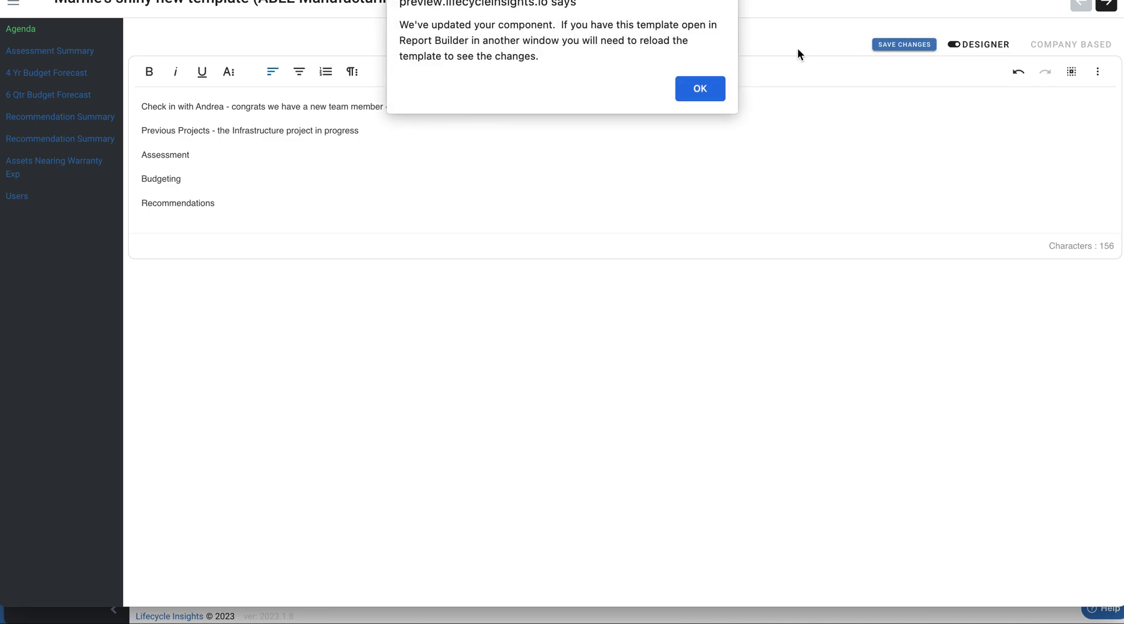
left_click(701, 89)
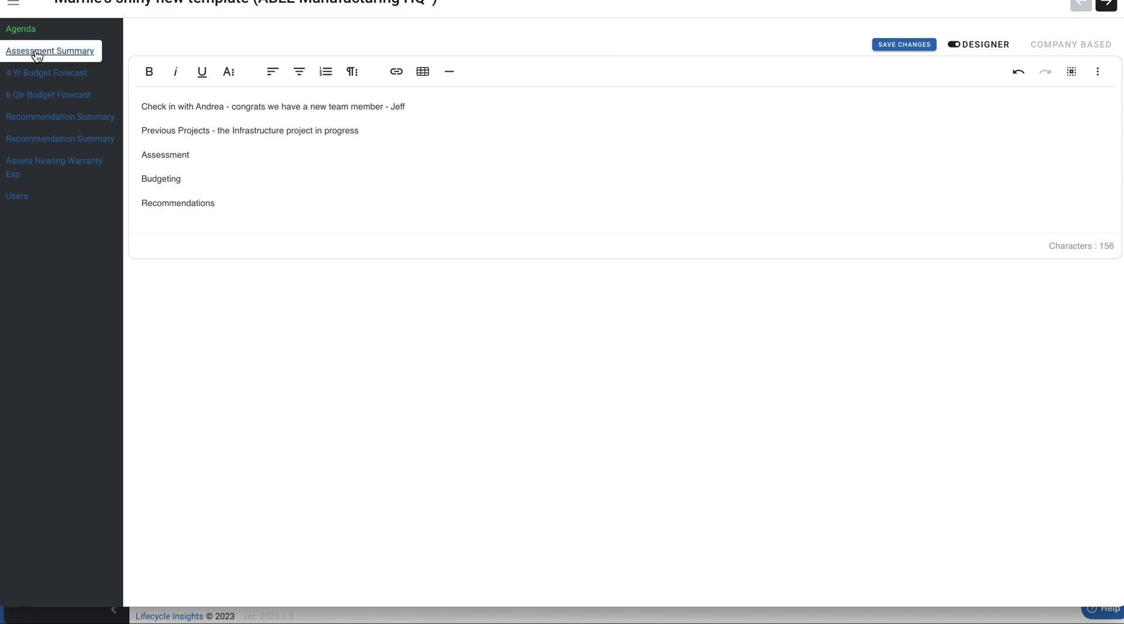
left_click(43, 72)
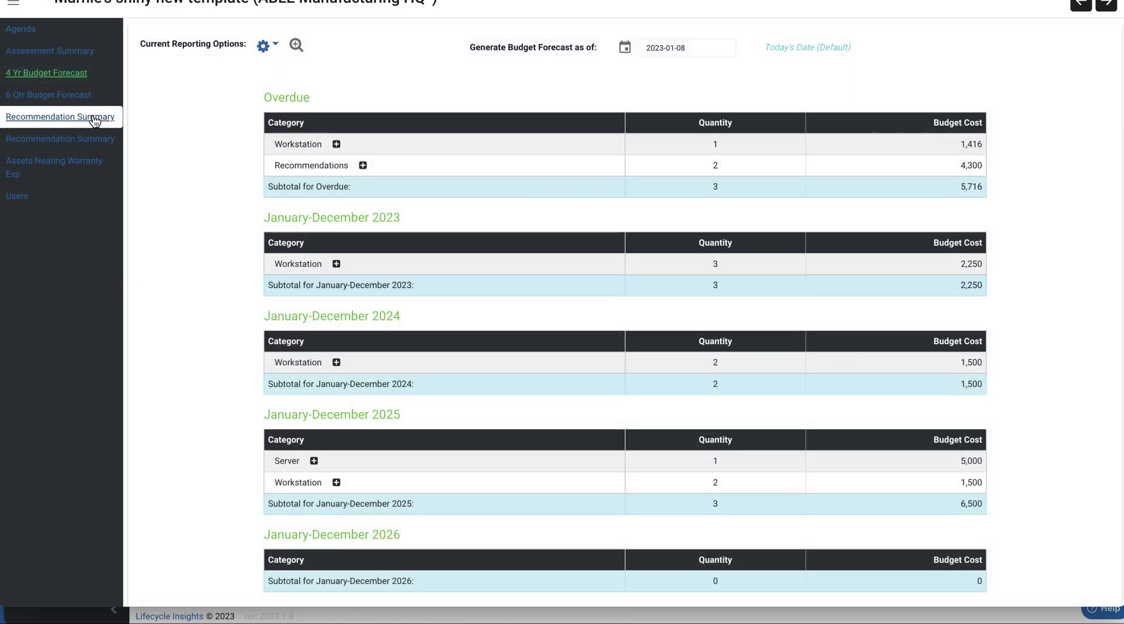
Present the Recommendation Summary and Assessment Summary pages, then exit presentation mode.
left_click(79, 120)
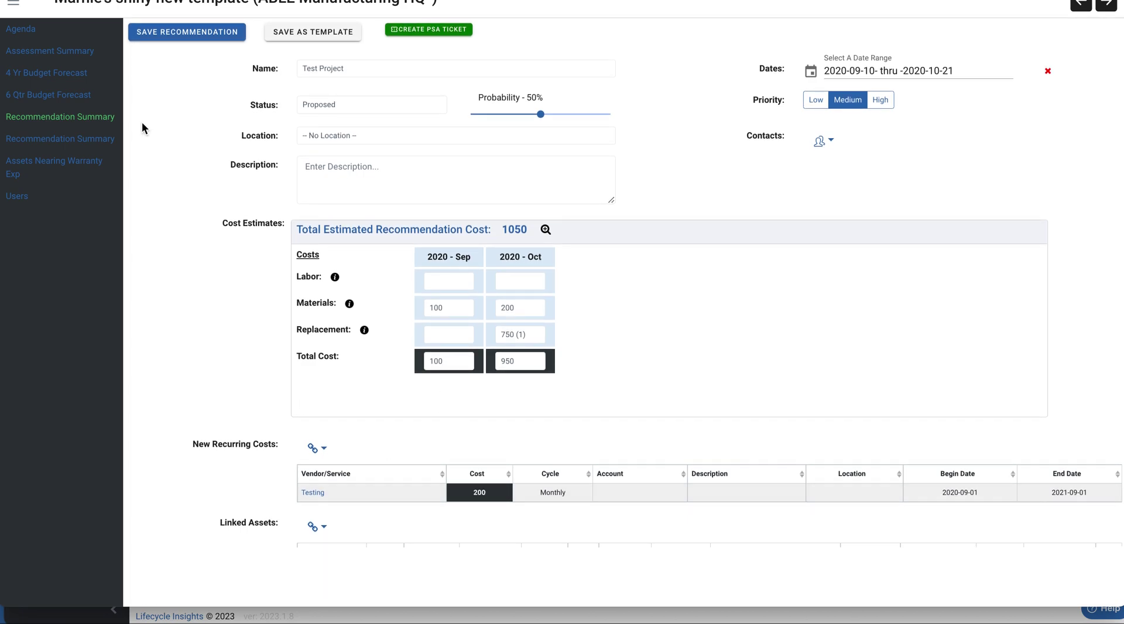
left_click(39, 52)
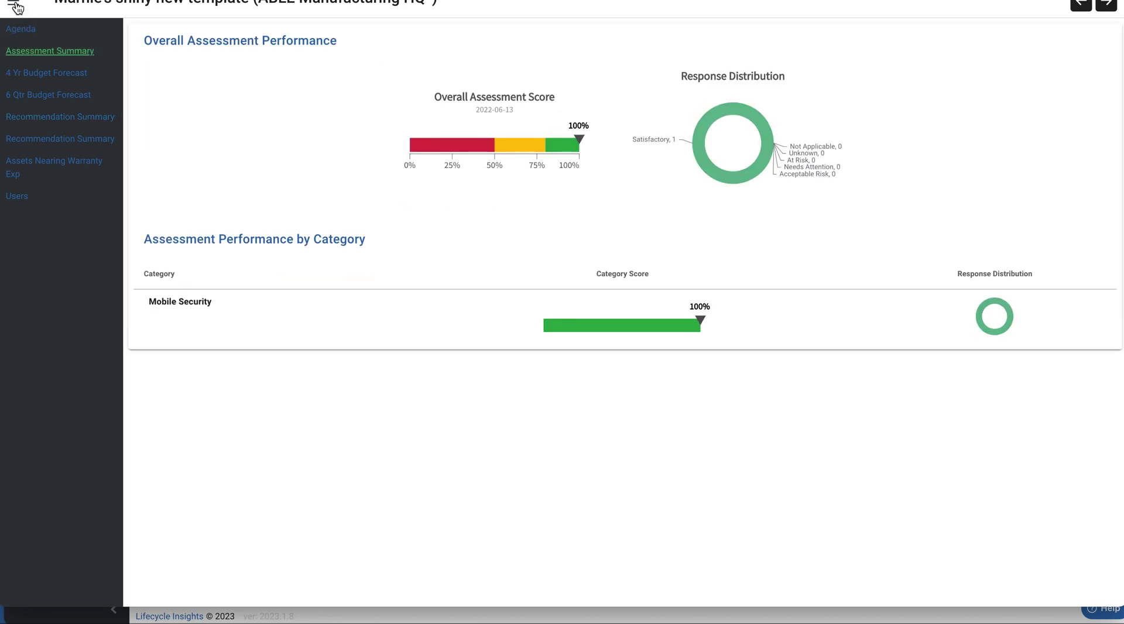
key("Escape")
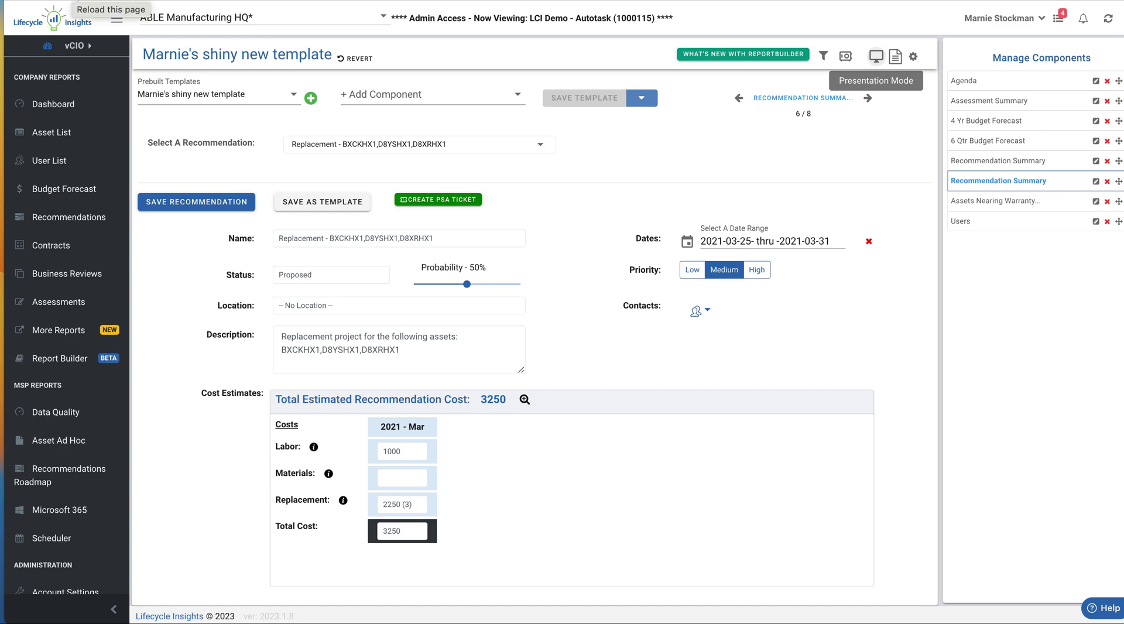
Reload the page, reload the shiny new template, then select and deselect the first agenda line.
key("ctrl+r")
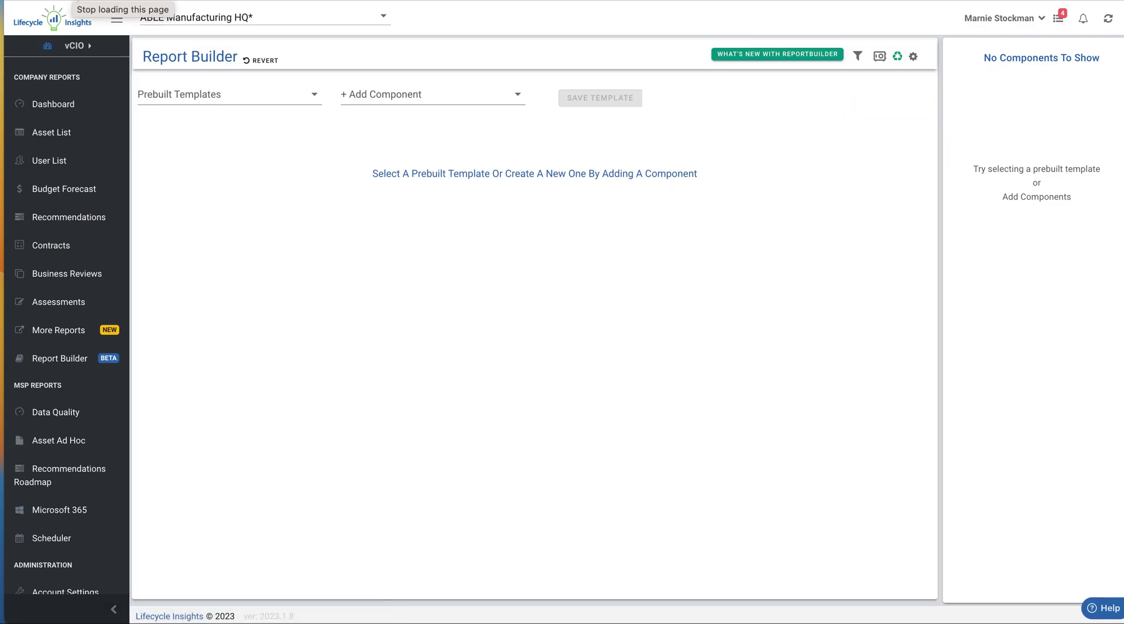
left_click(294, 93)
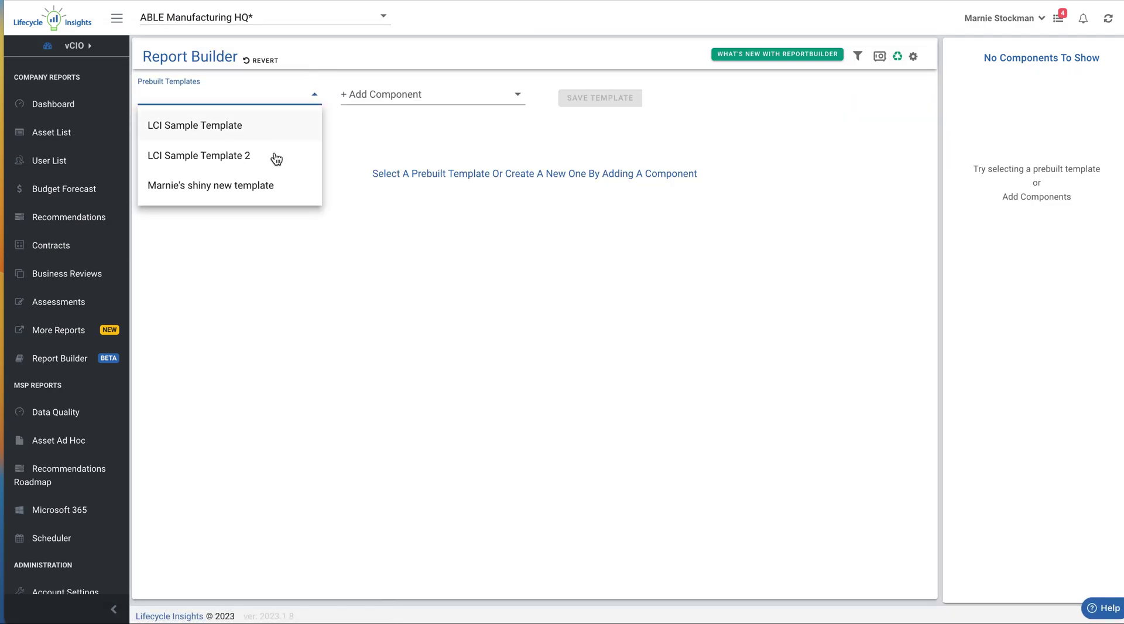
left_click(264, 186)
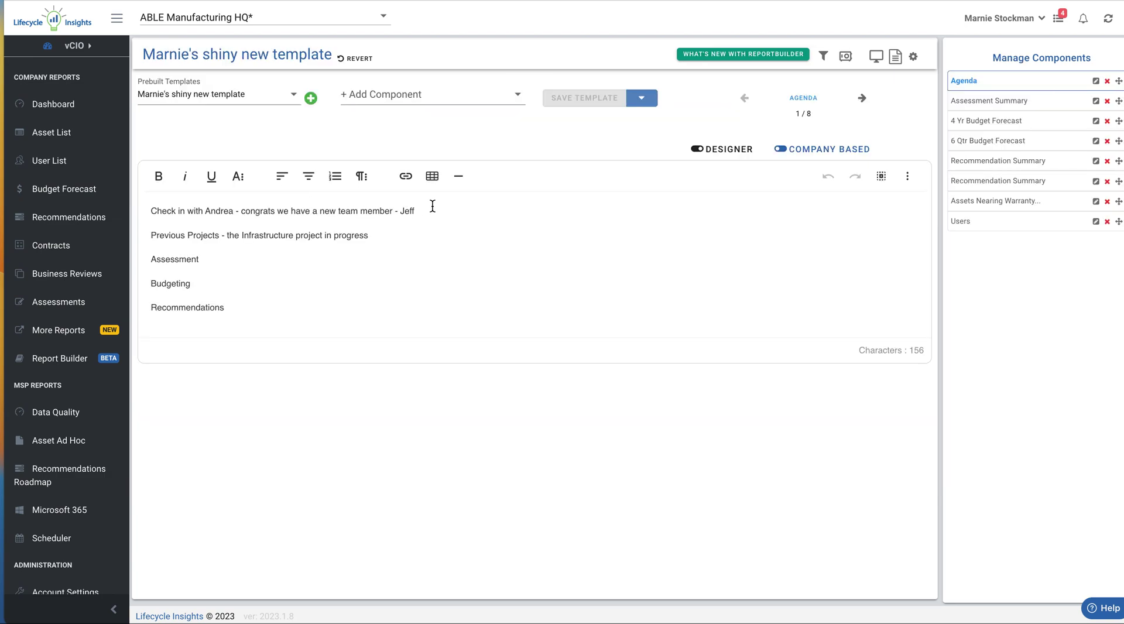
left_click_drag(430, 211, 250, 203)
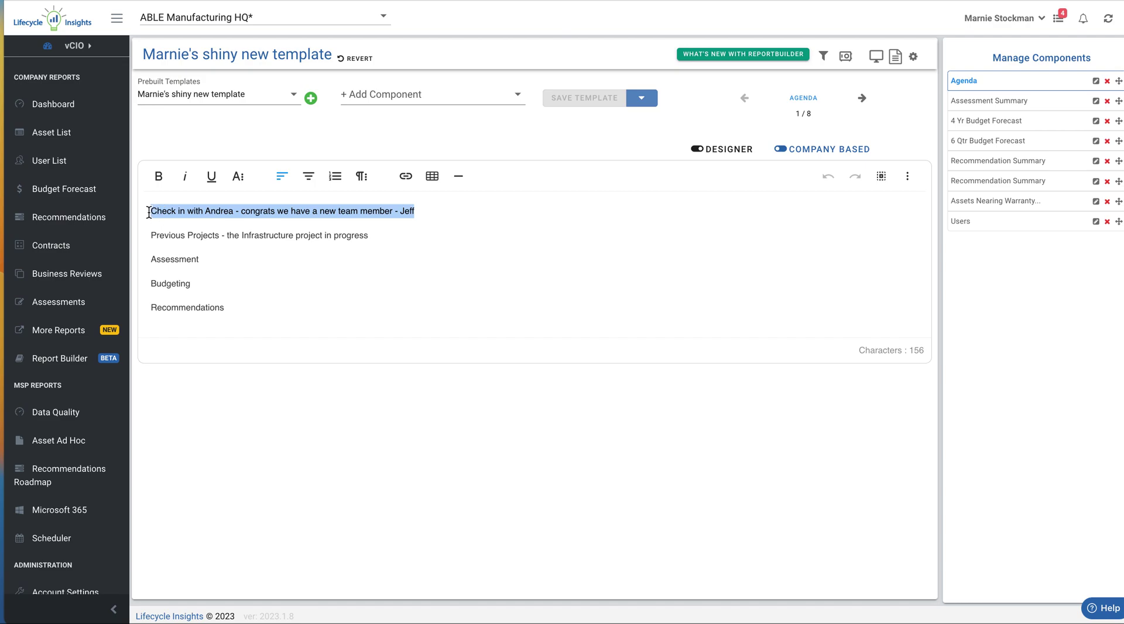
left_click(546, 253)
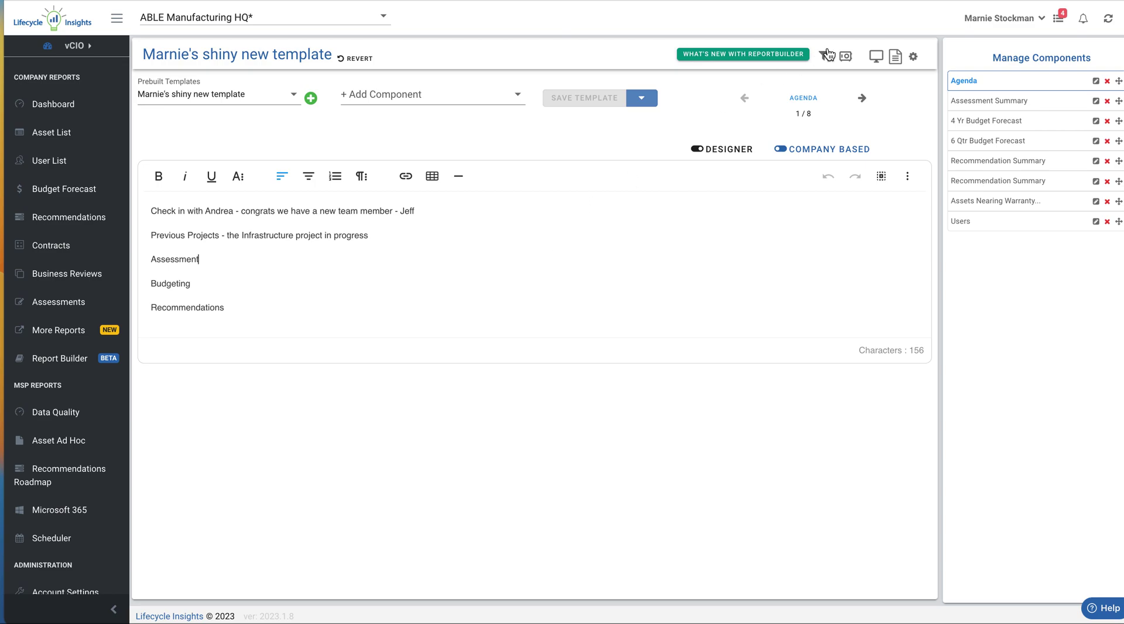
Export the template as a Word .docx, save it to the Report Locker, and begin editing its name.
left_click(897, 59)
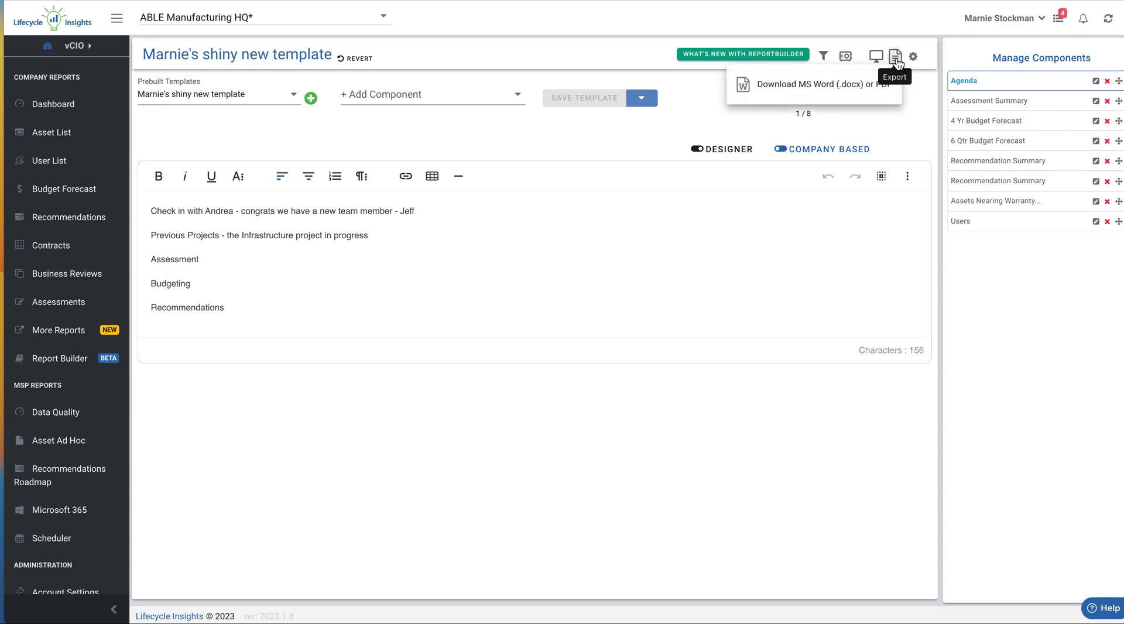
left_click(830, 84)
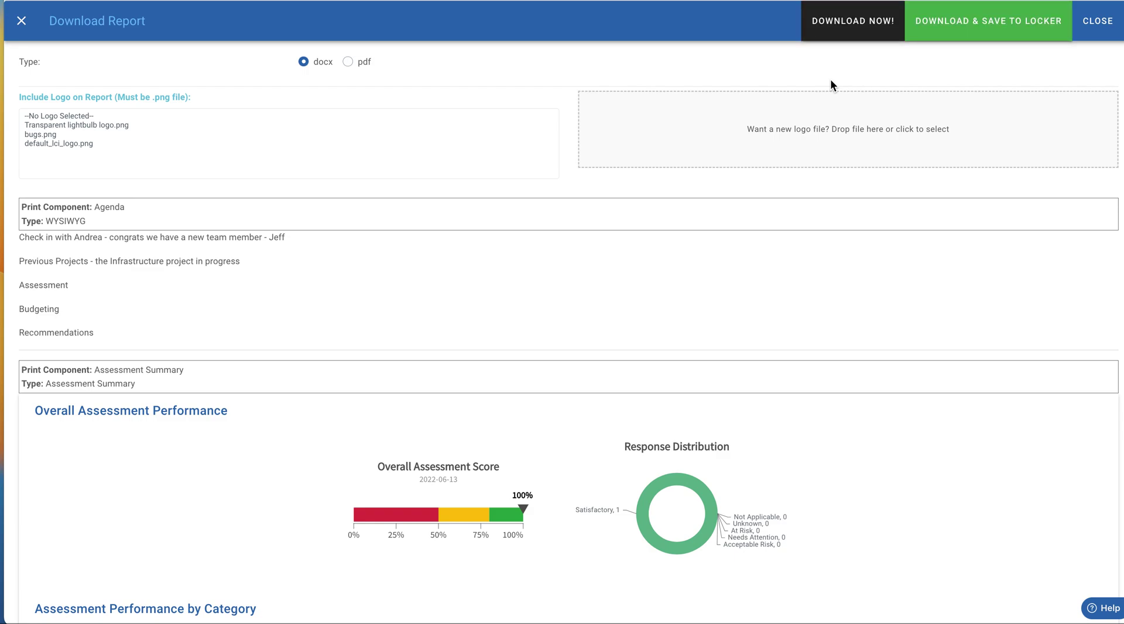
left_click(978, 26)
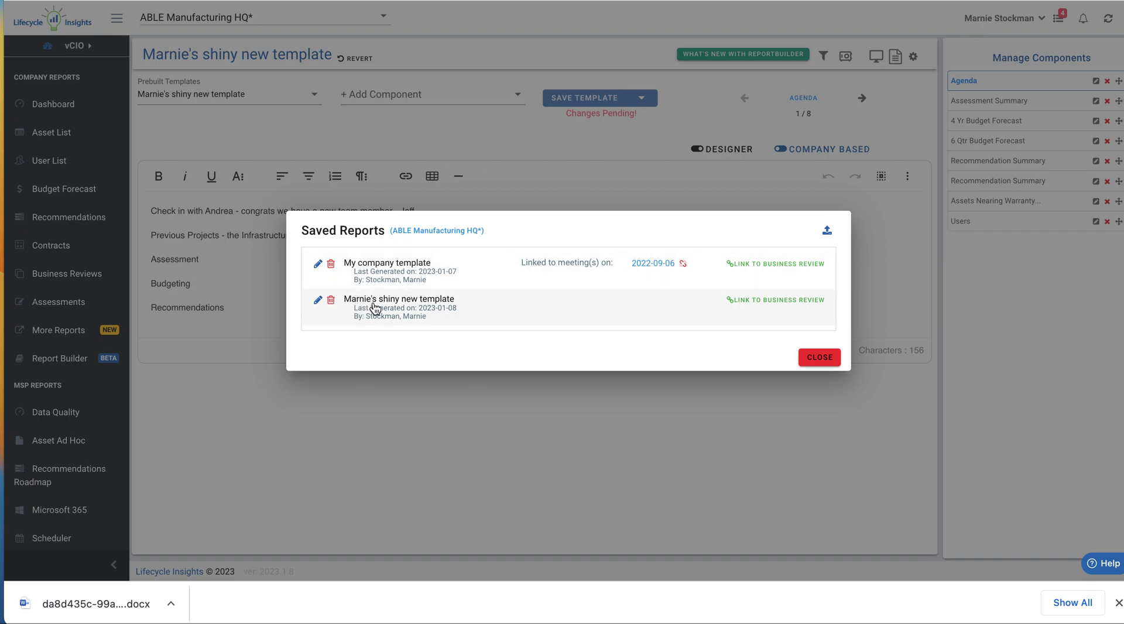
left_click(318, 300)
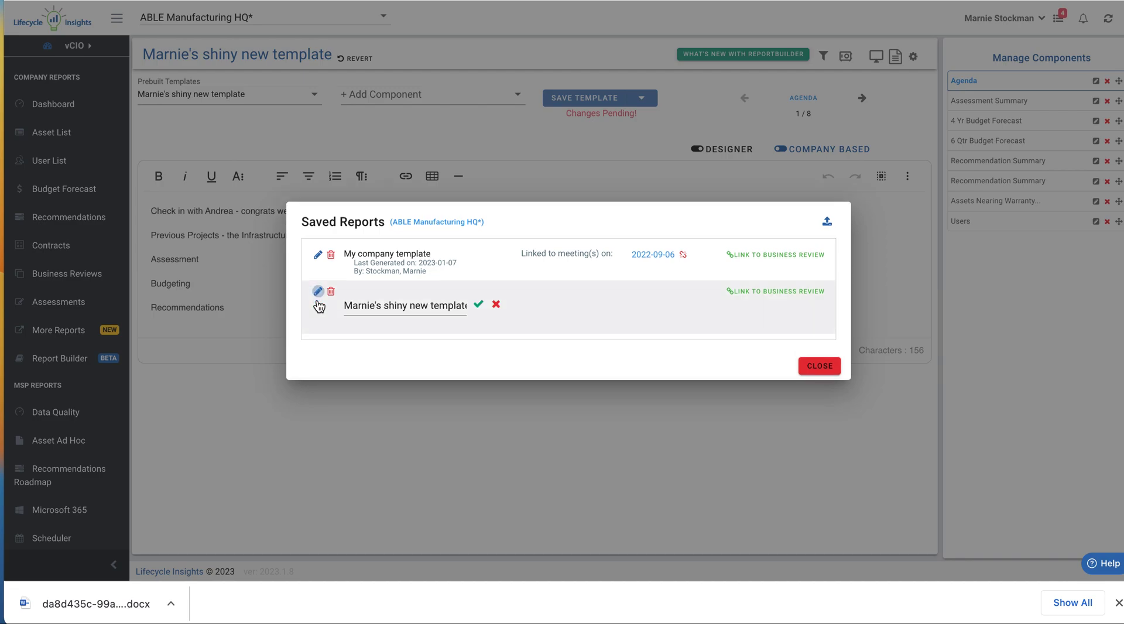
Keep the report name and link it to the 2020-09-11 business review meeting.
left_click(479, 304)
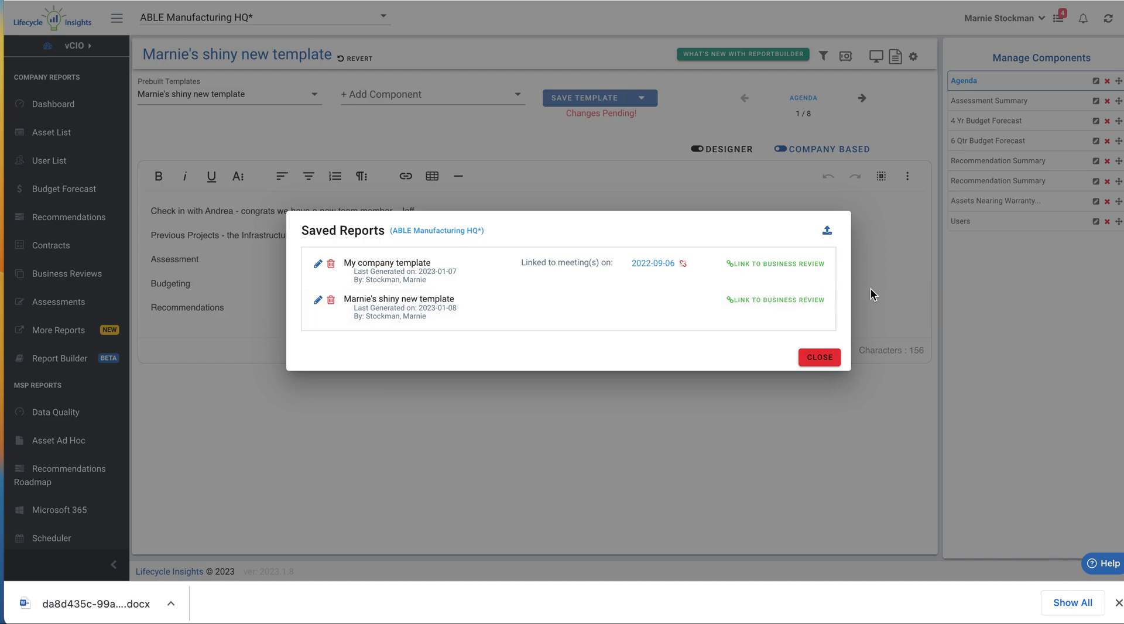
left_click(792, 303)
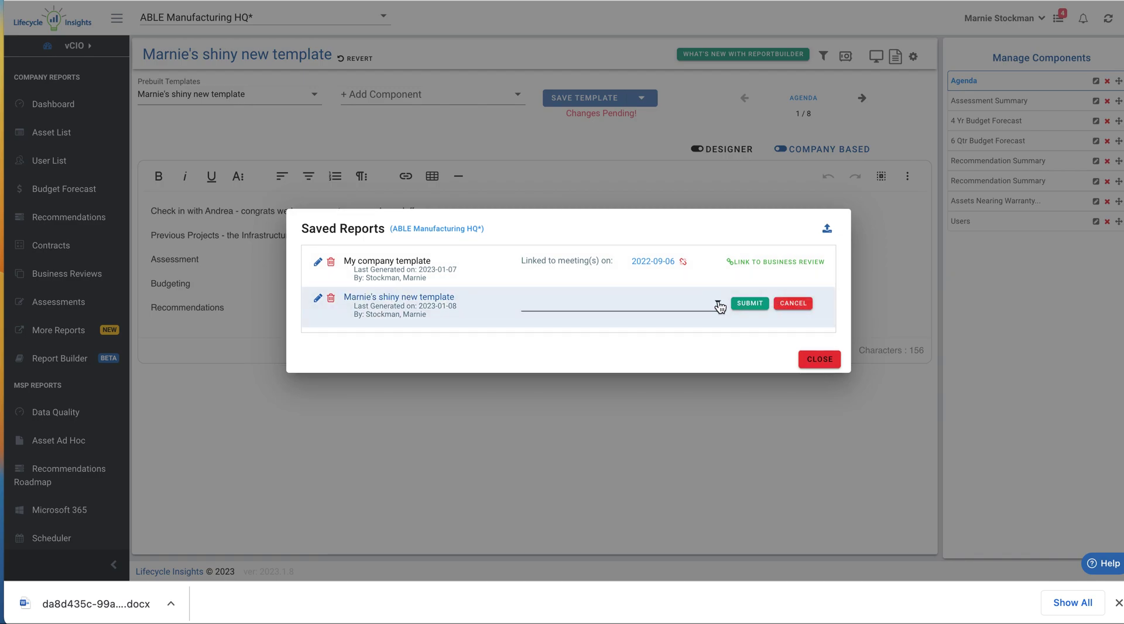
left_click(717, 304)
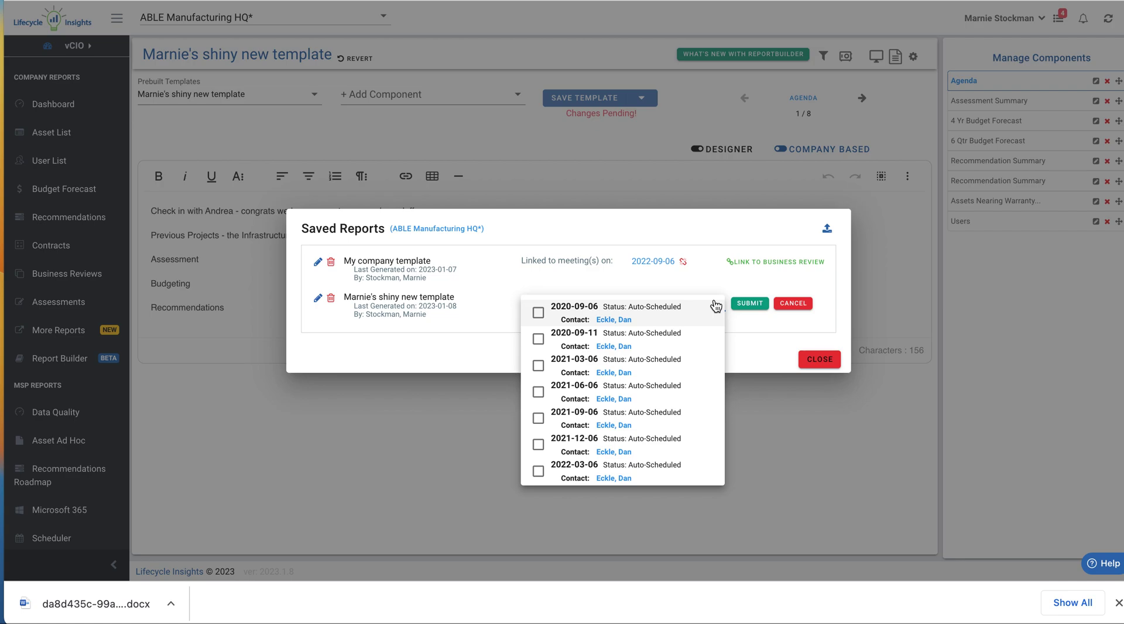
left_click(538, 340)
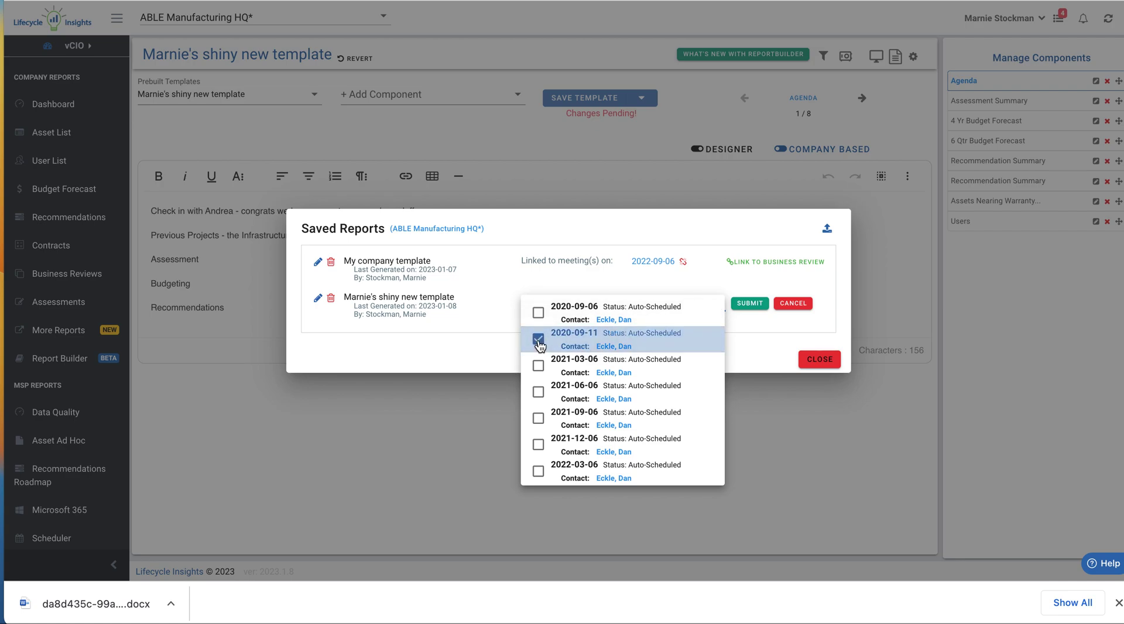
left_click(750, 305)
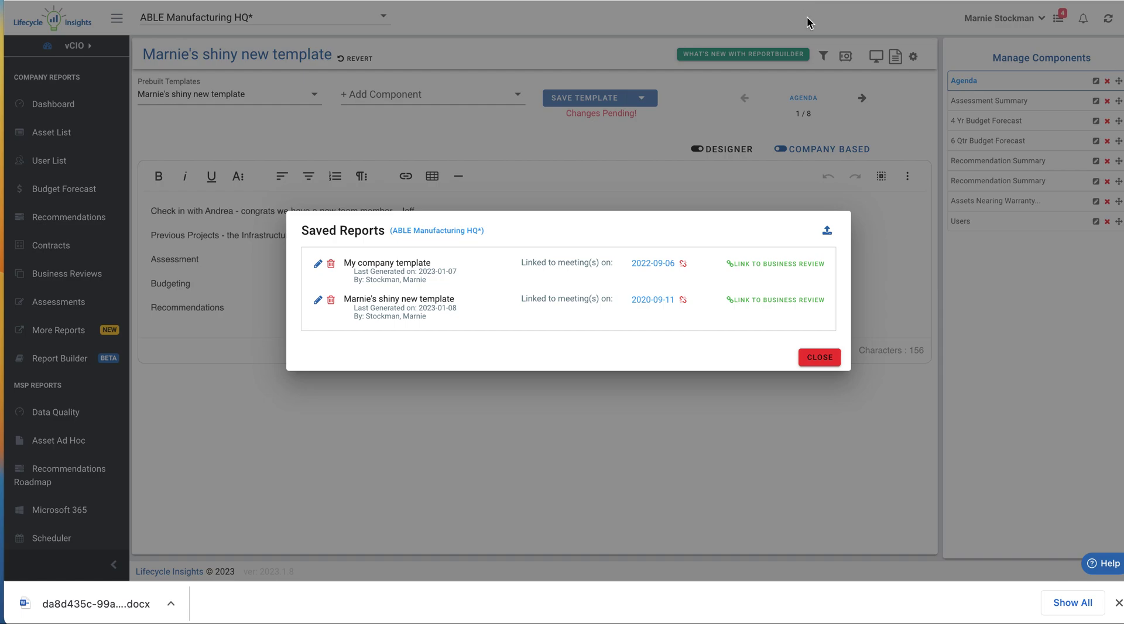
Show the Report Locker upload drop zone, then close the Saved Reports window.
left_click(829, 233)
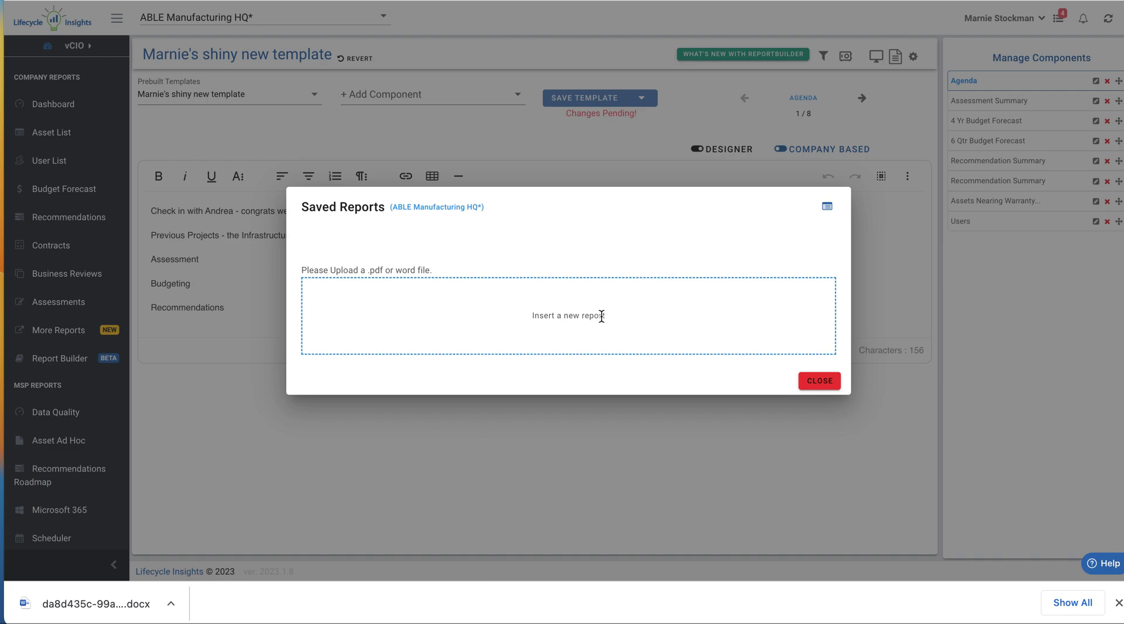
left_click(826, 384)
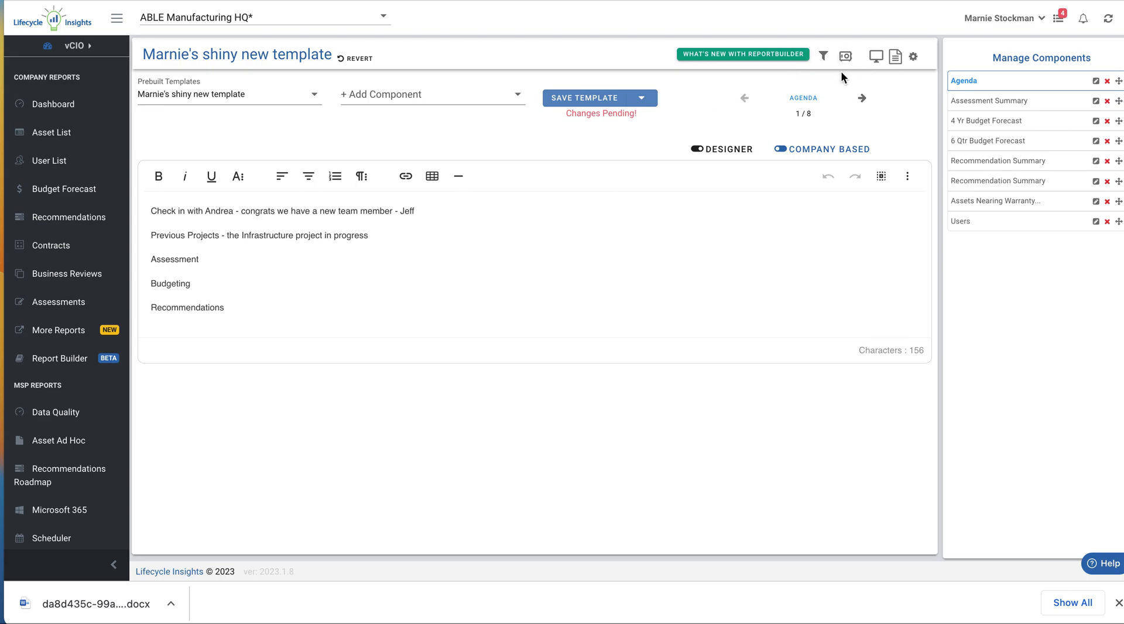
Open and close Saved Reports, then remove the prebuilt template and discard its pending changes.
left_click(846, 56)
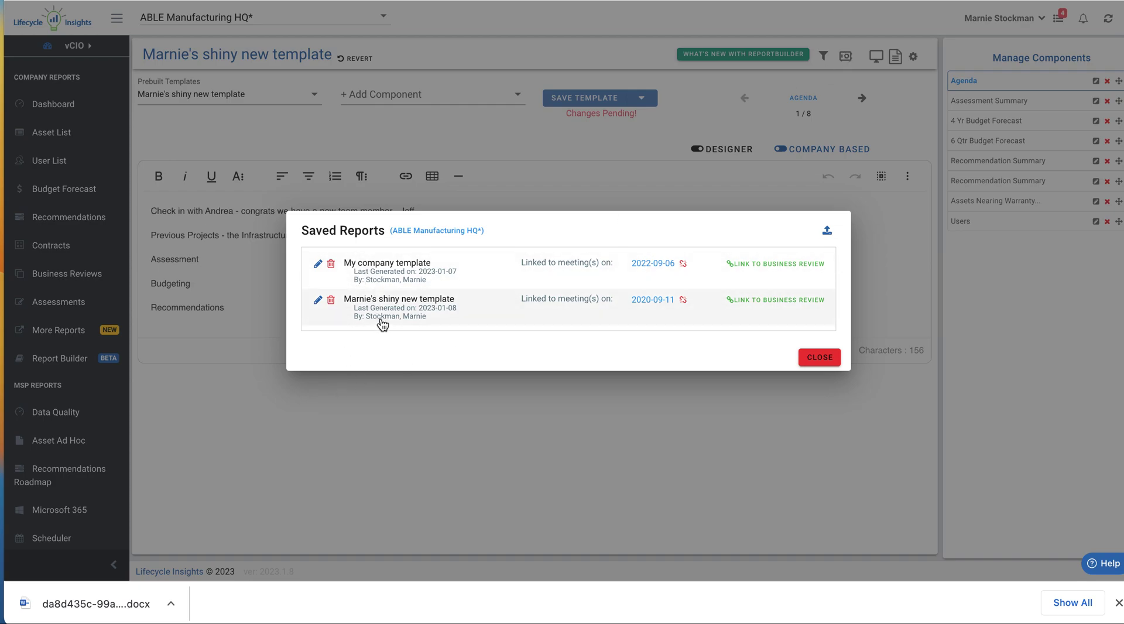
left_click(819, 358)
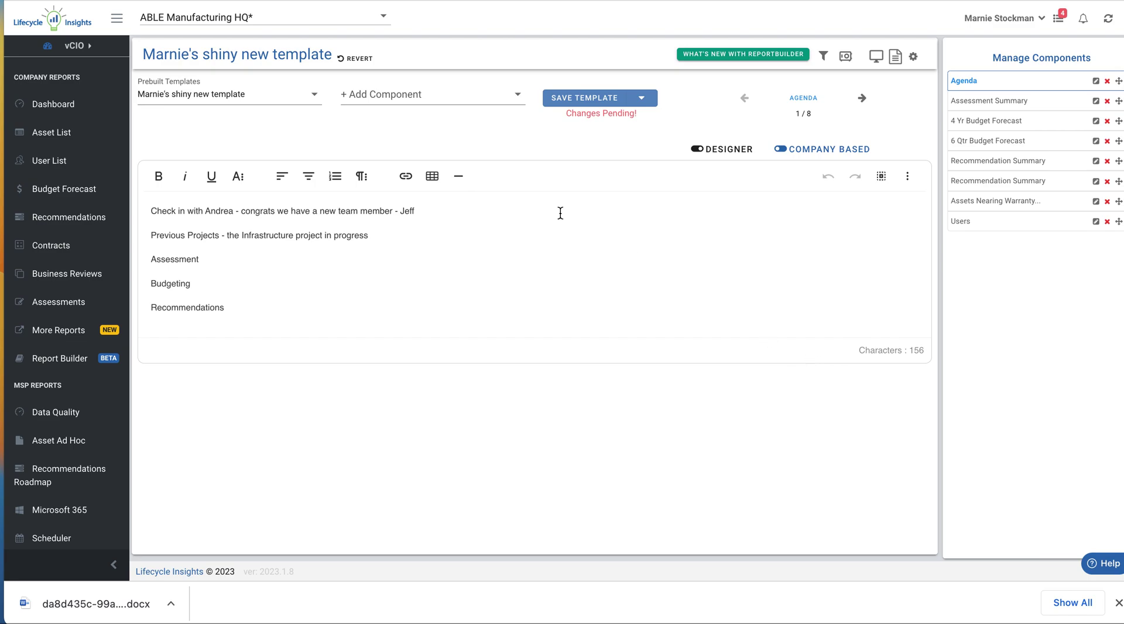
left_click(297, 96)
left_click(697, 109)
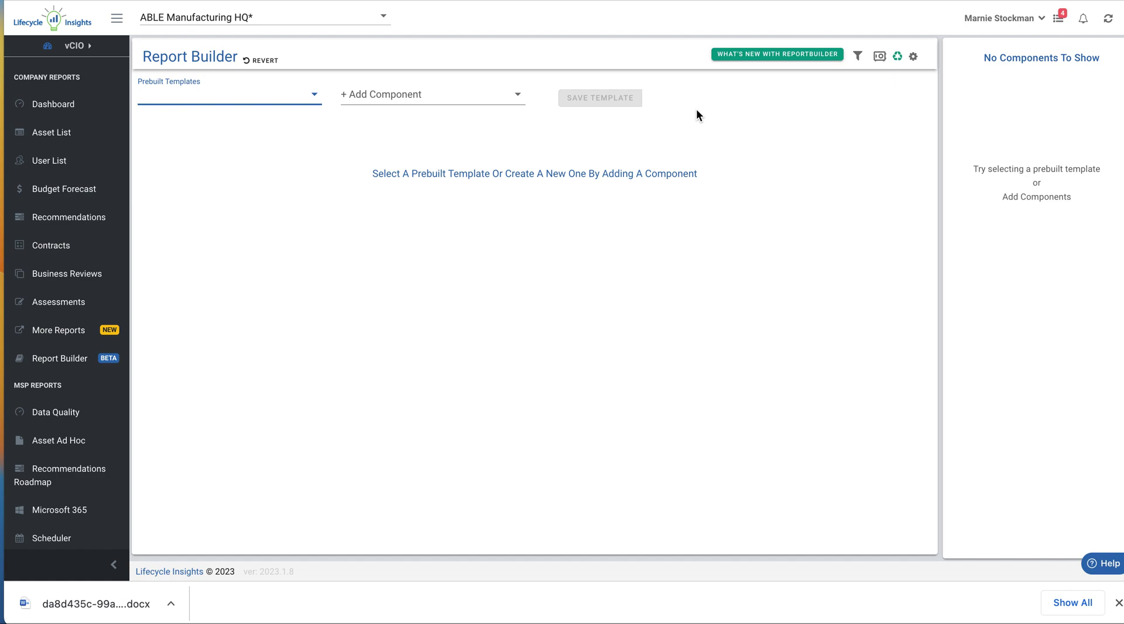
Clear the LCI Sample Template and add the LCI Sample Agenda as an Agenda component.
left_click(284, 96)
left_click(263, 125)
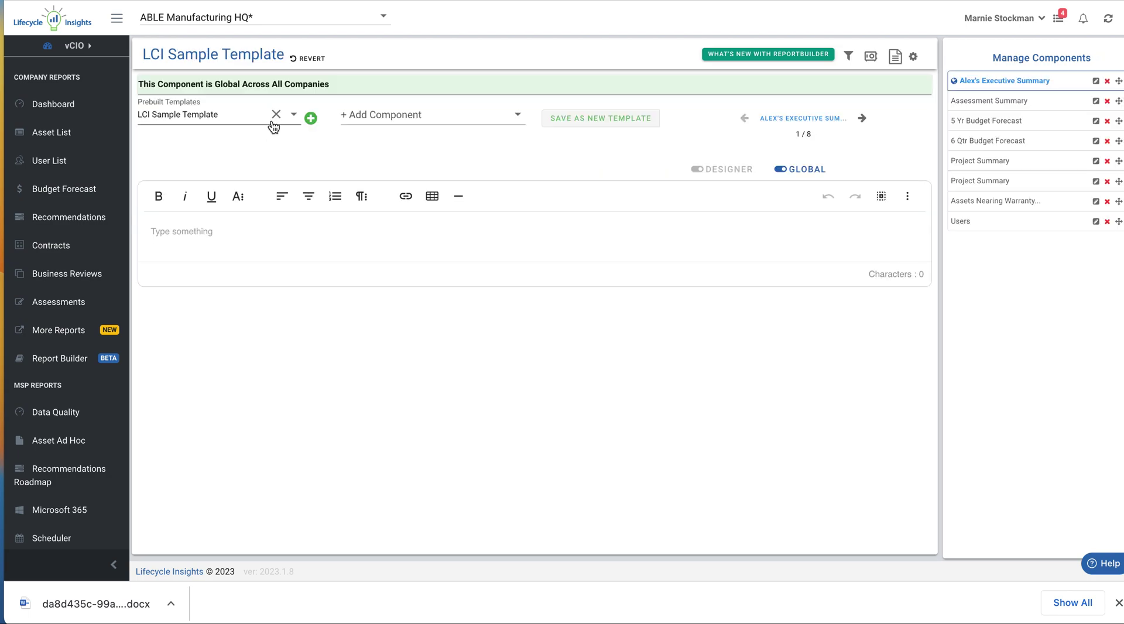
left_click(276, 114)
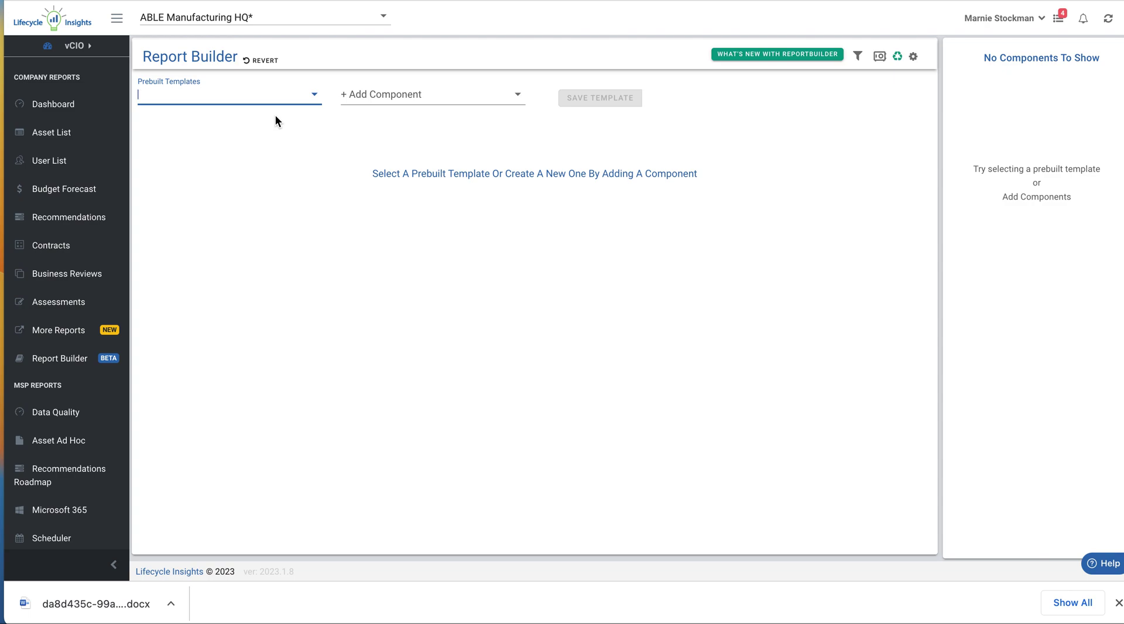
left_click(359, 96)
left_click(366, 134)
left_click(623, 176)
left_click(792, 505)
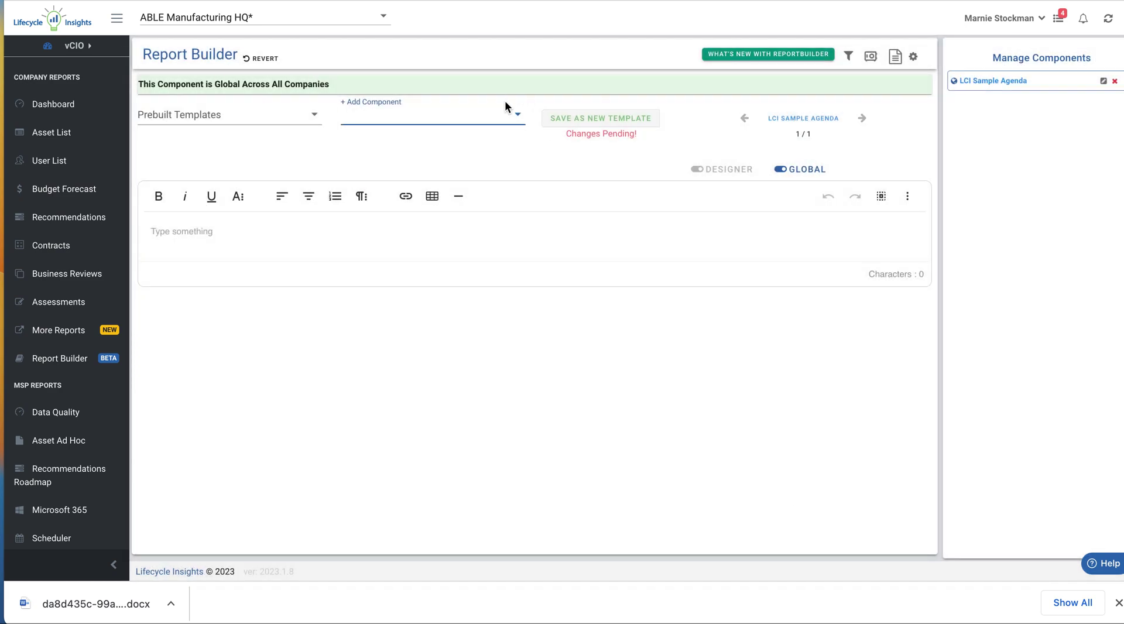
Add an Assessment Comparison component to the report.
left_click(466, 117)
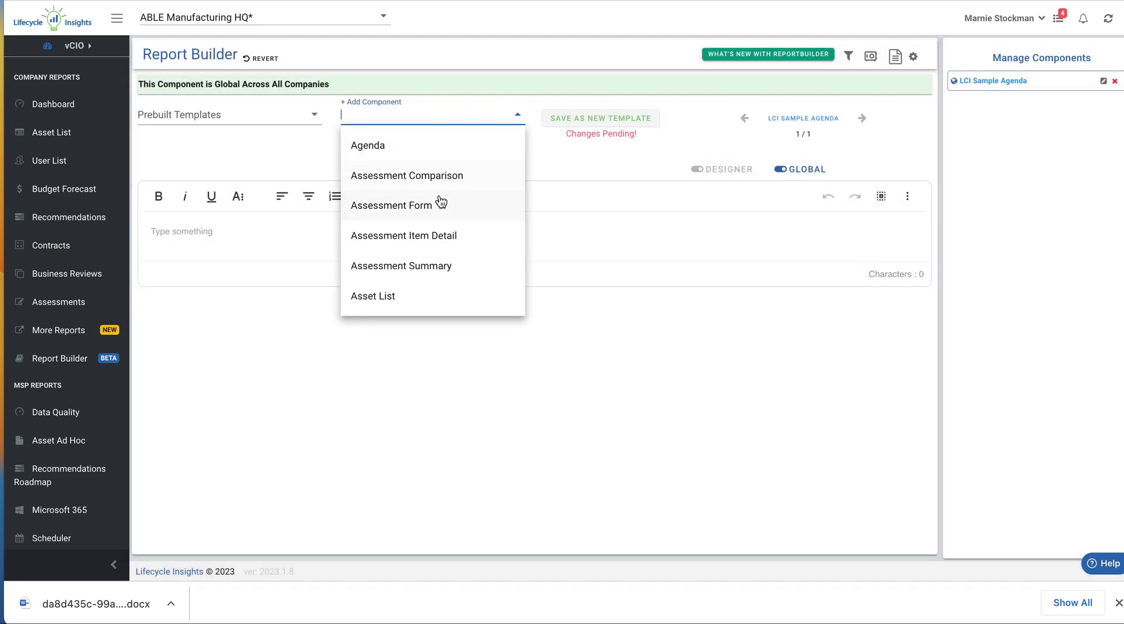
left_click(441, 174)
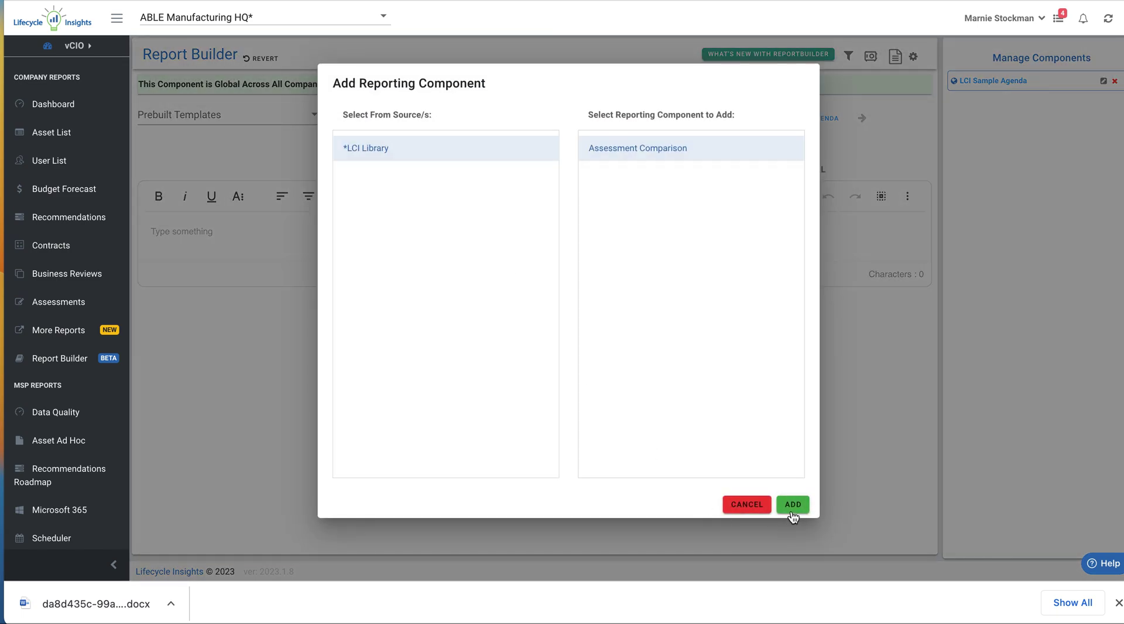
left_click(792, 508)
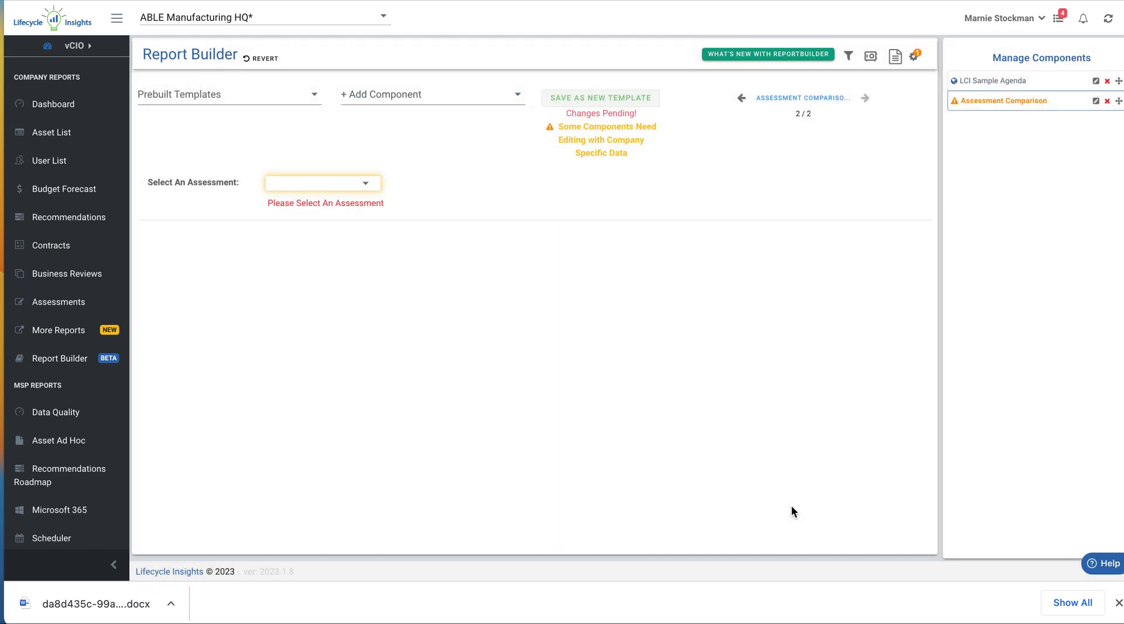